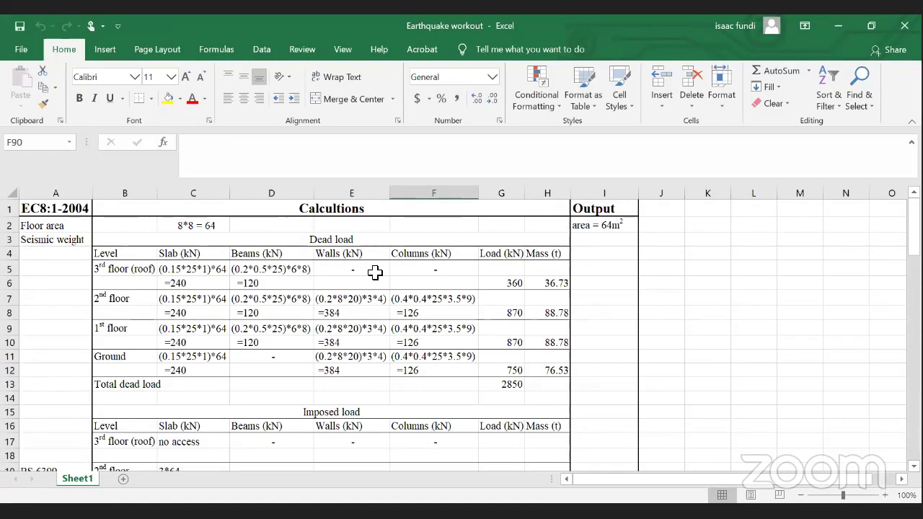
Review the dead load table's column headings for beams, walls, columns, load and mass.
left_click(268, 253)
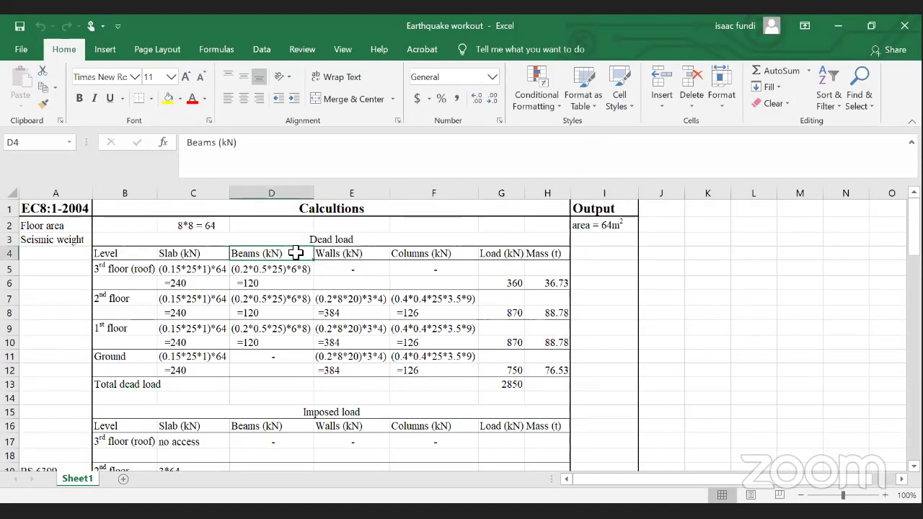
left_click(336, 256)
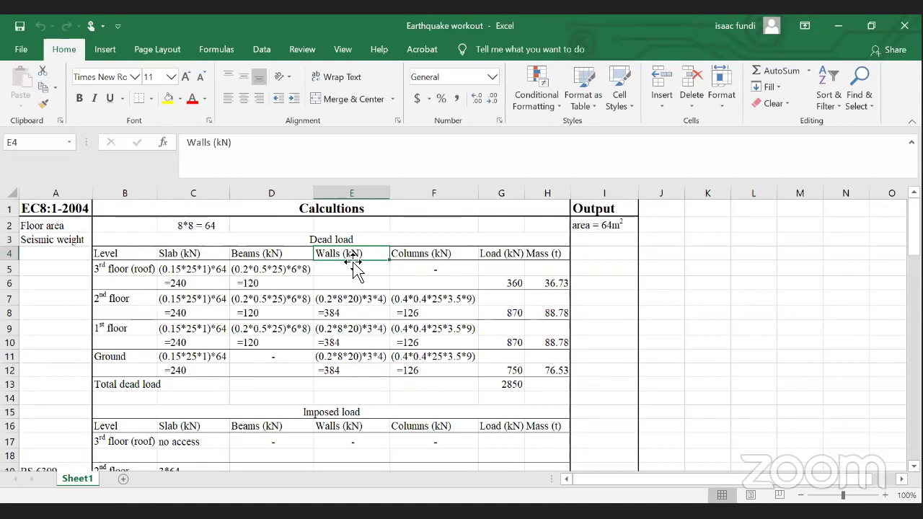
left_click(449, 253)
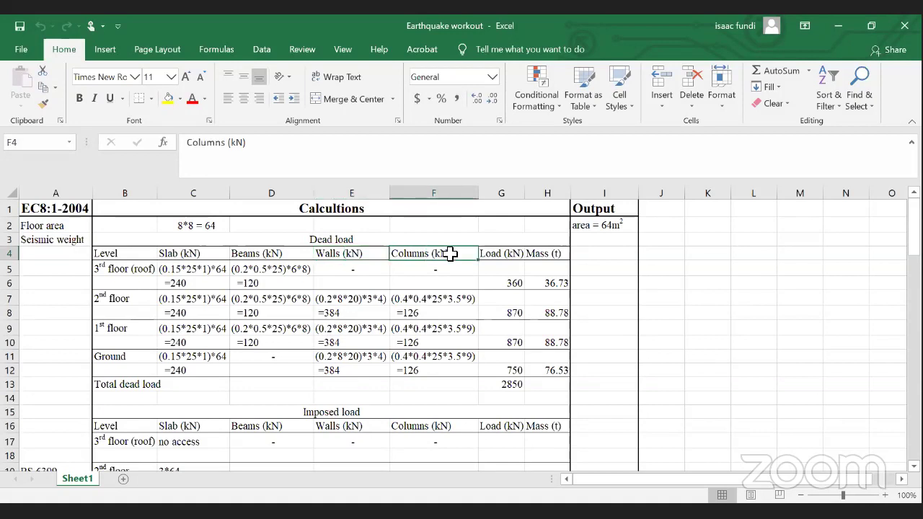
left_click(497, 257)
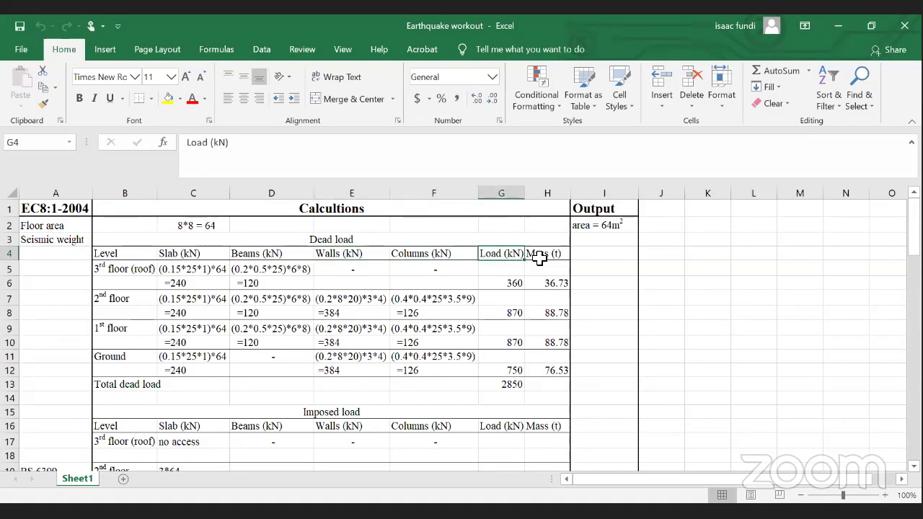
left_click(539, 258)
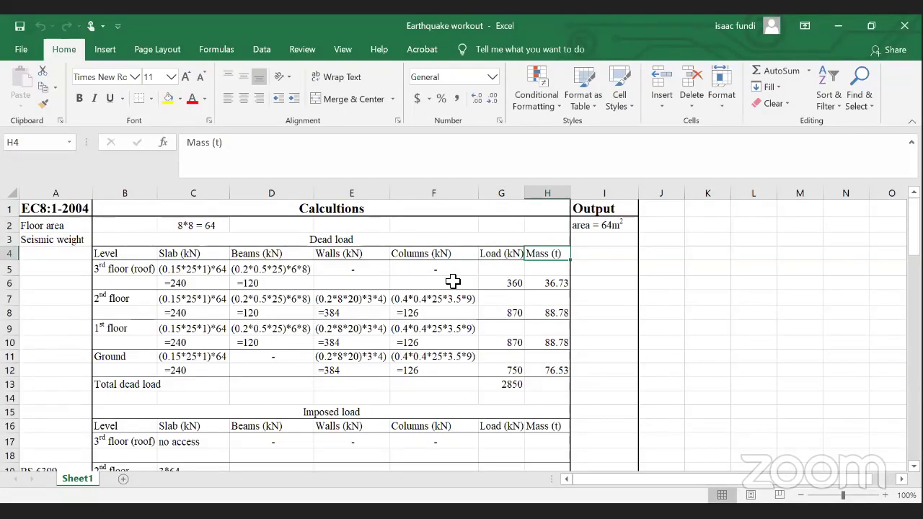
Examine the 3rd floor (roof) dead load calculation across slab, beams, walls, columns and total load.
left_click(124, 269)
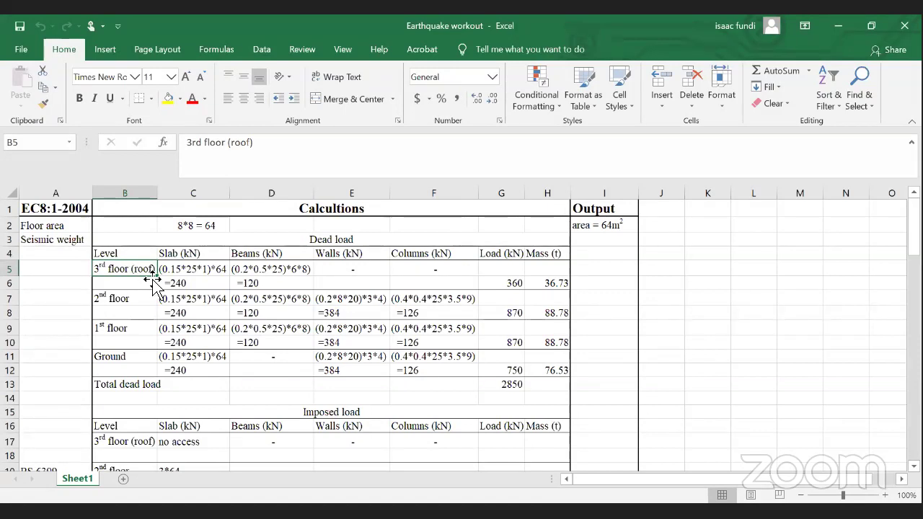
left_click(192, 271)
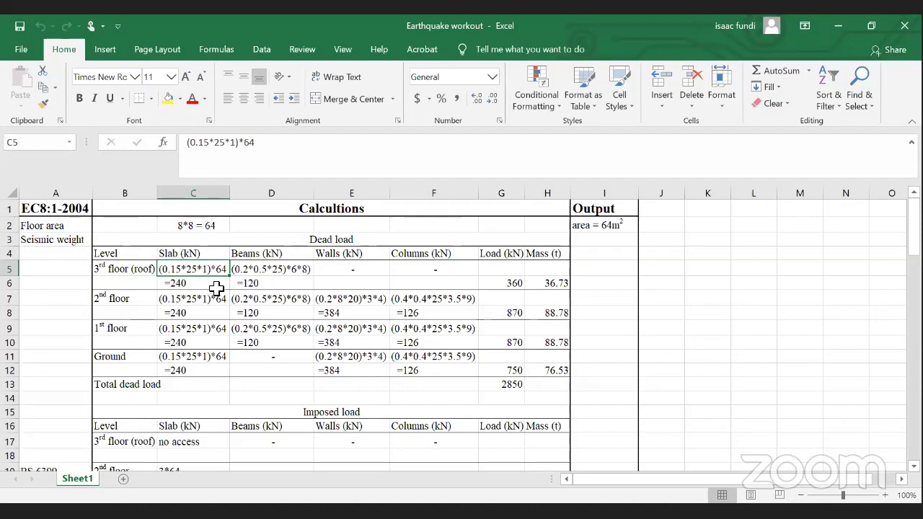
left_click(218, 285)
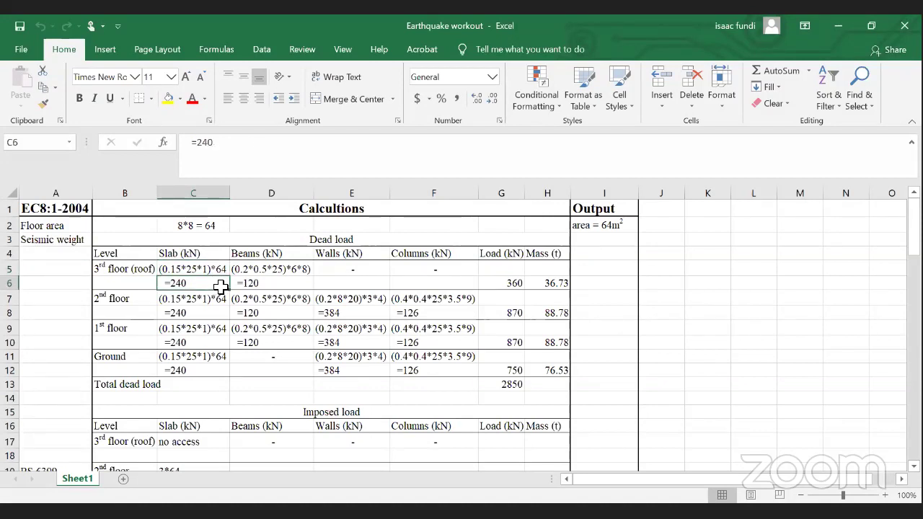
left_click(262, 271)
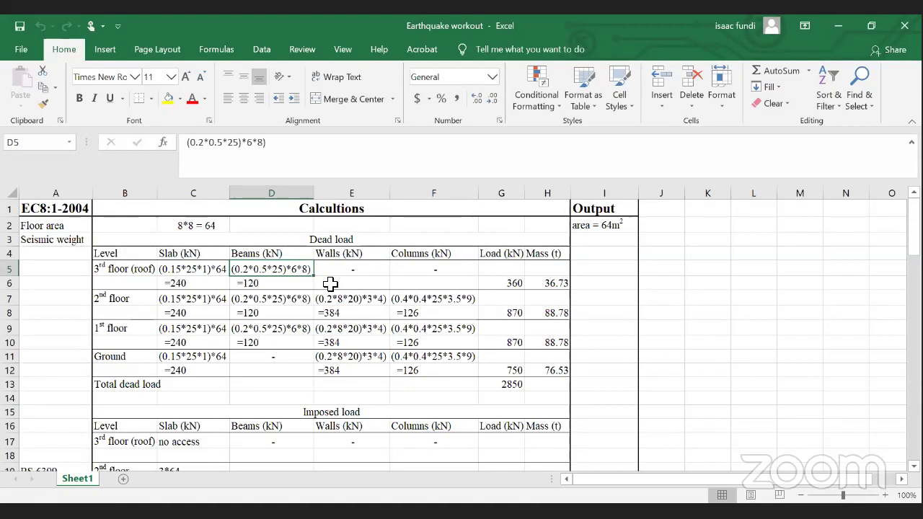
left_click(278, 285)
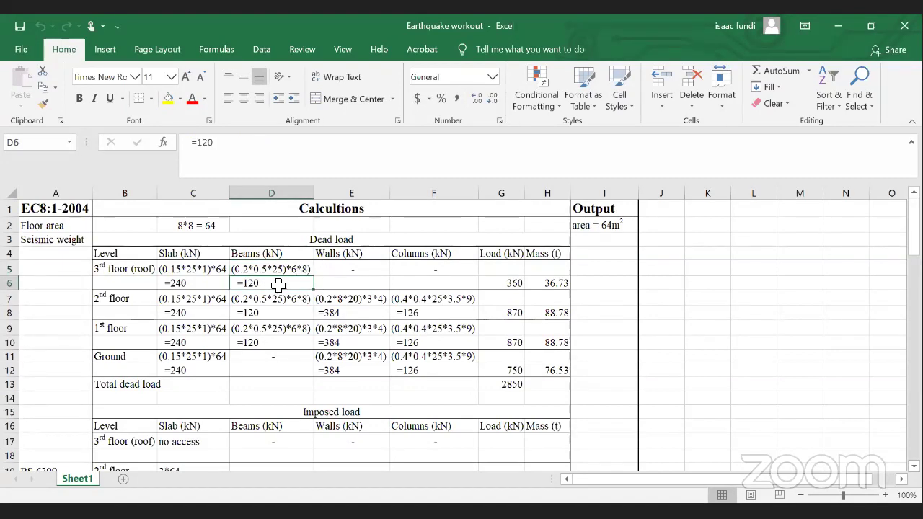
left_click(354, 271)
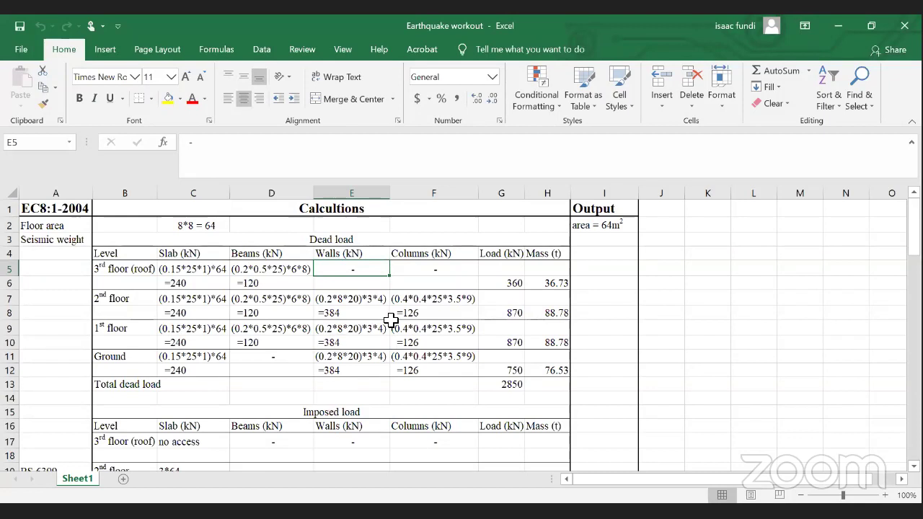
left_click(426, 269)
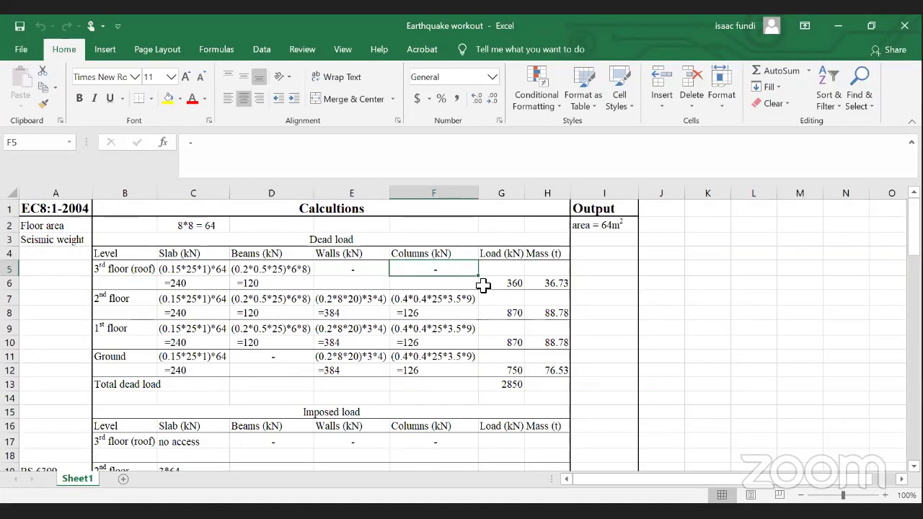
left_click(507, 284)
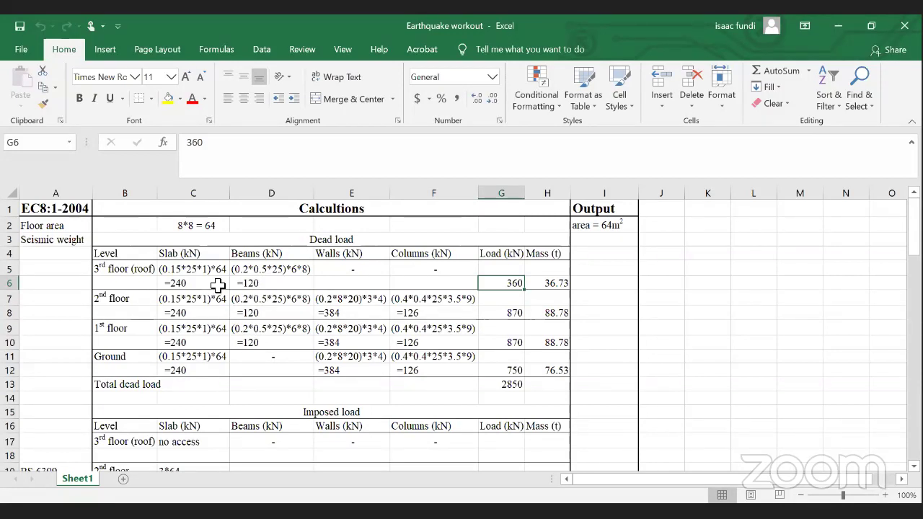
Examine the 2nd floor dead load calculation for the slab, beams, walls and columns.
left_click(134, 303)
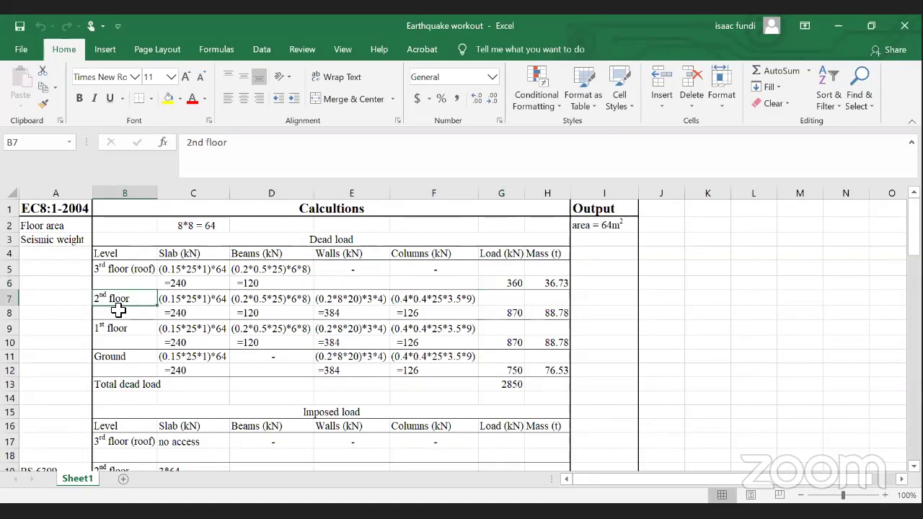
left_click(189, 303)
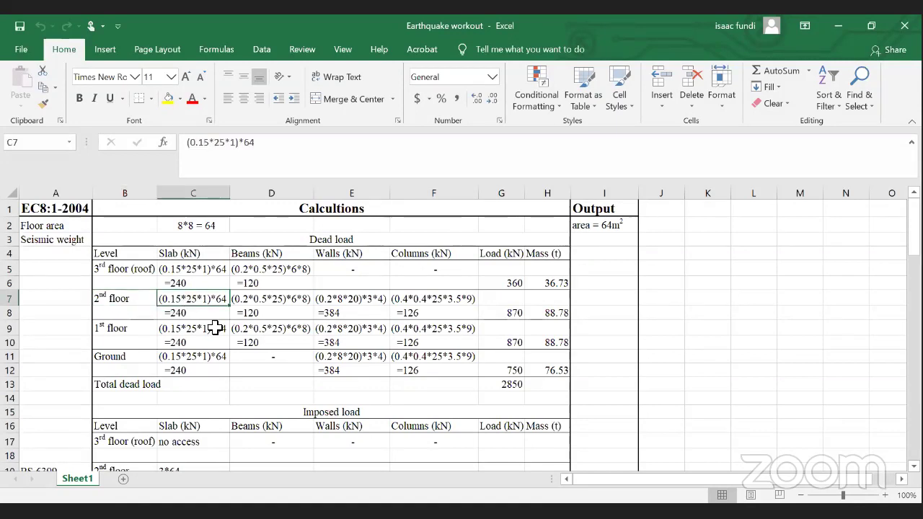
left_click(205, 313)
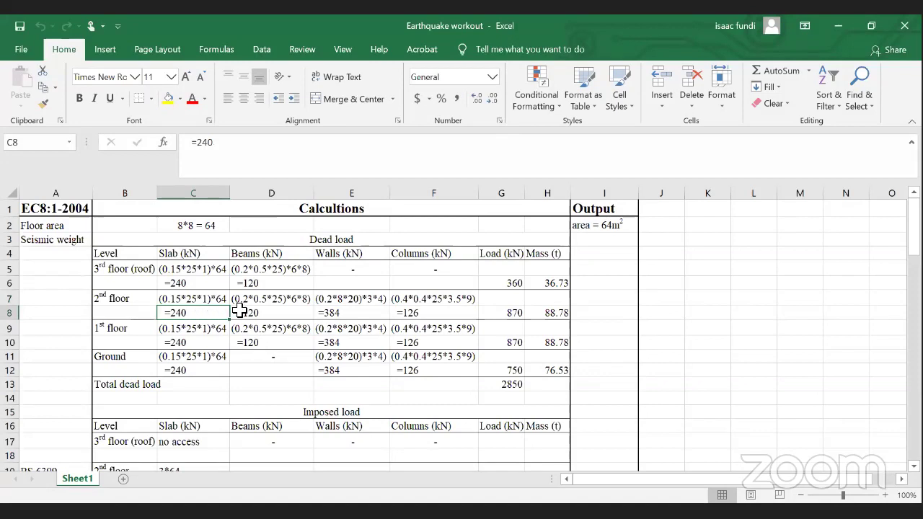
left_click(269, 315)
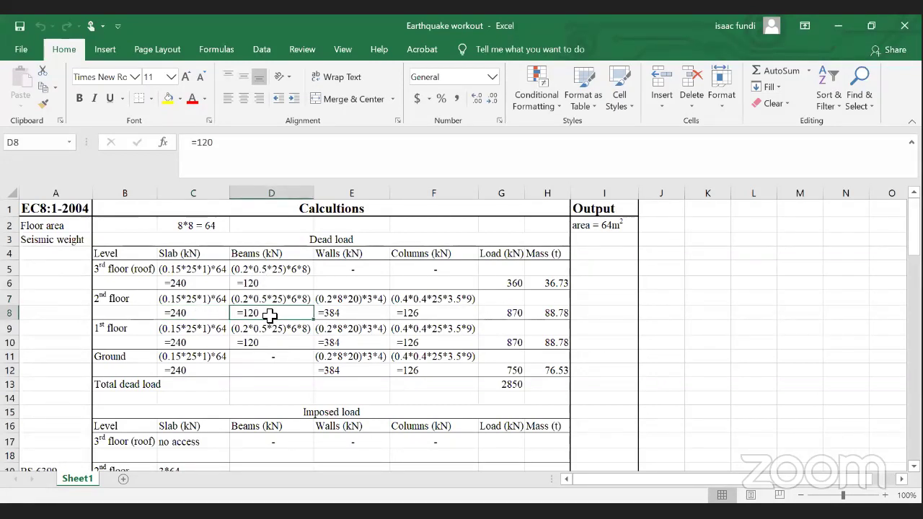
left_click(340, 314)
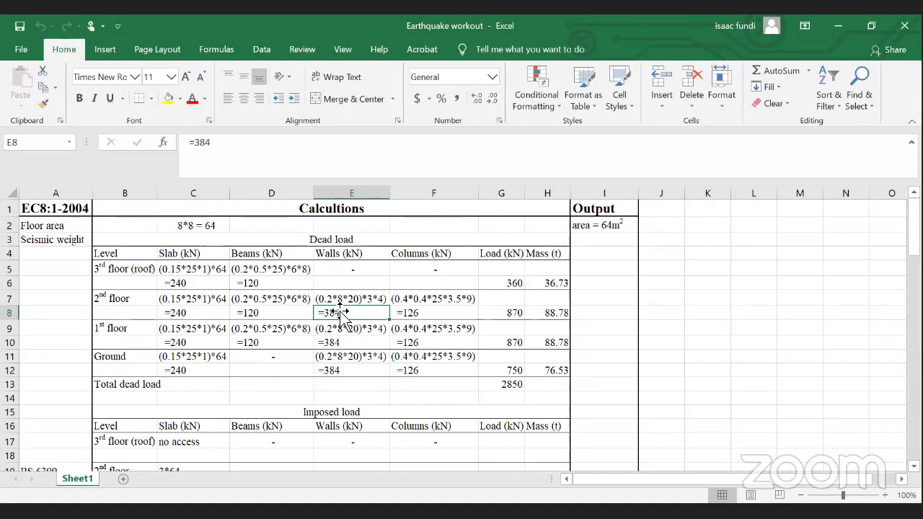
left_click(331, 301)
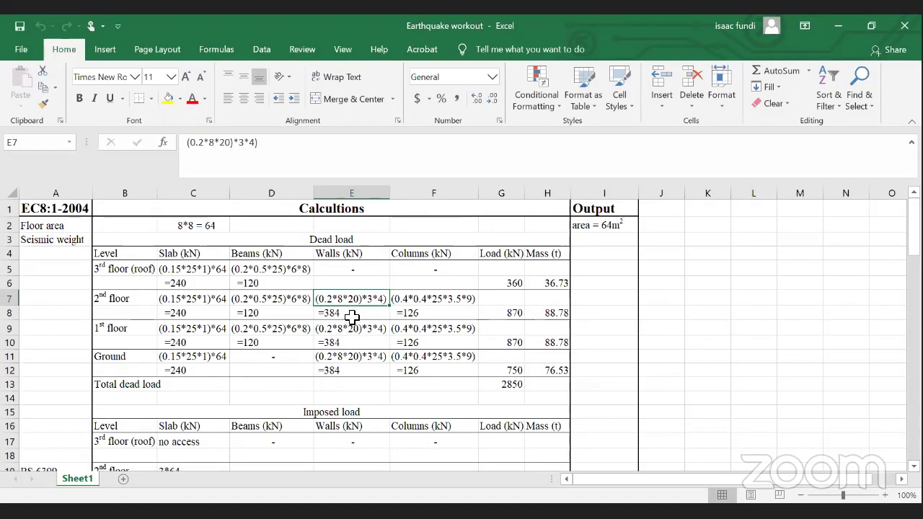
left_click(351, 318)
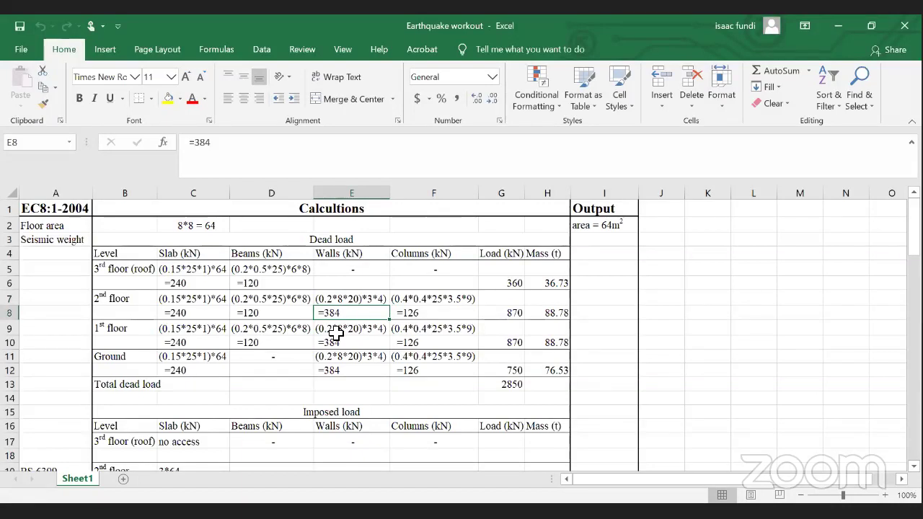
left_click(431, 315)
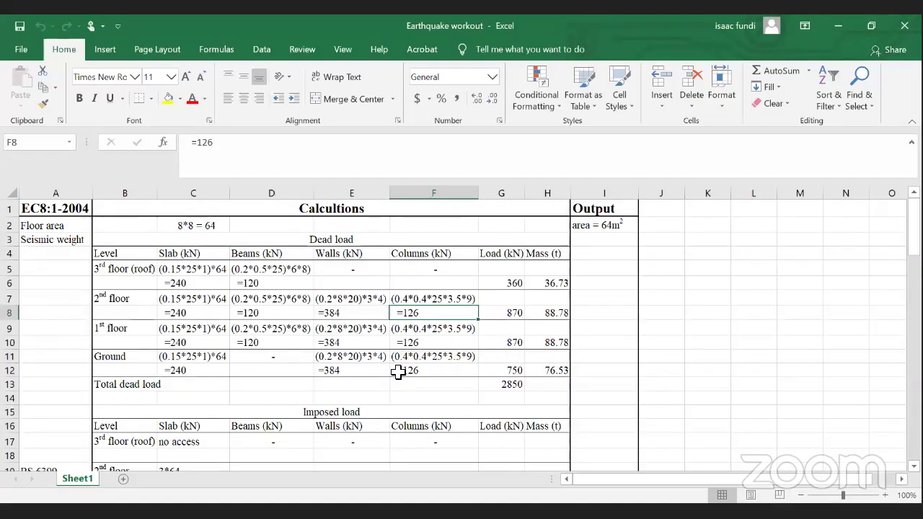
scroll(360, 351, "down", 2)
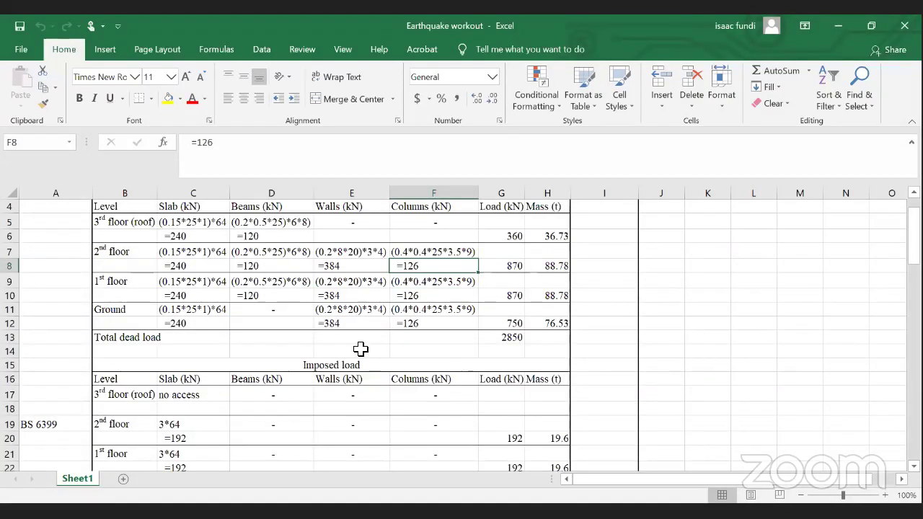
scroll(389, 361, "up", 2)
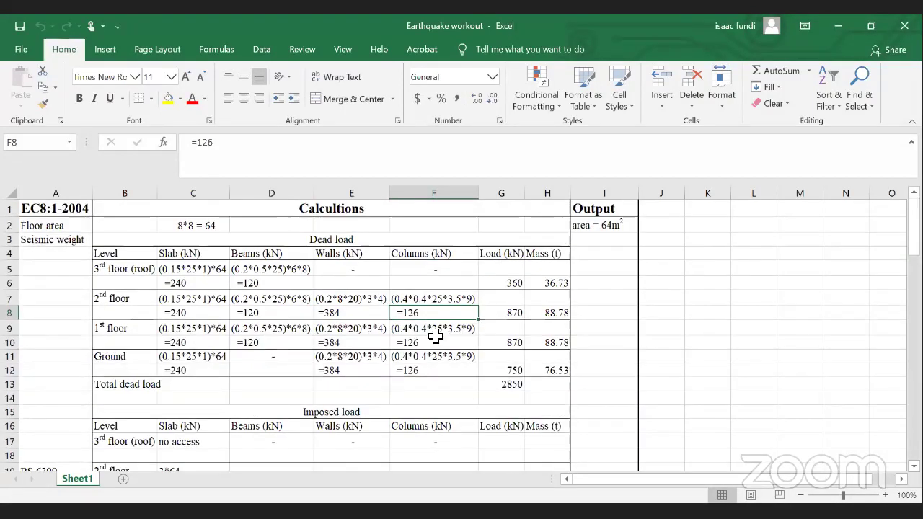
Examine the imposed load table, including the 2nd floor slab load based on BS 6399.
scroll(440, 333, "down", 4)
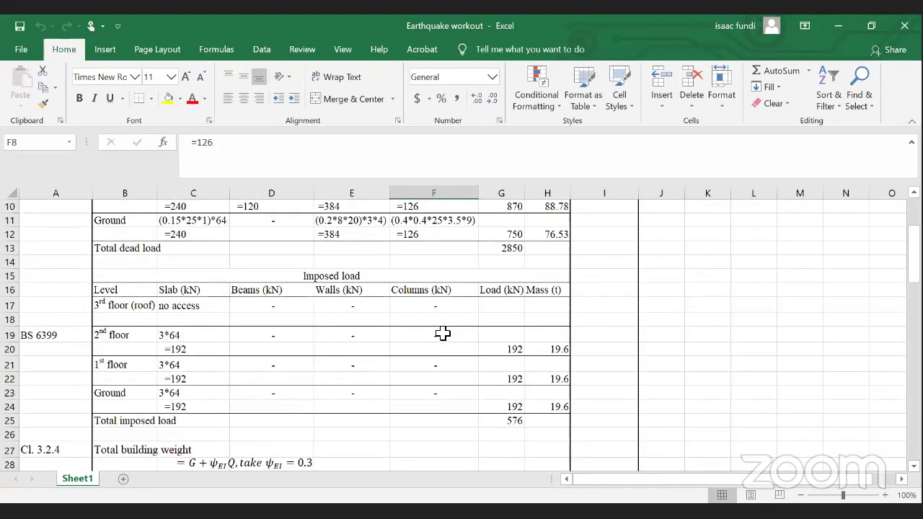
scroll(443, 332, "down", 1)
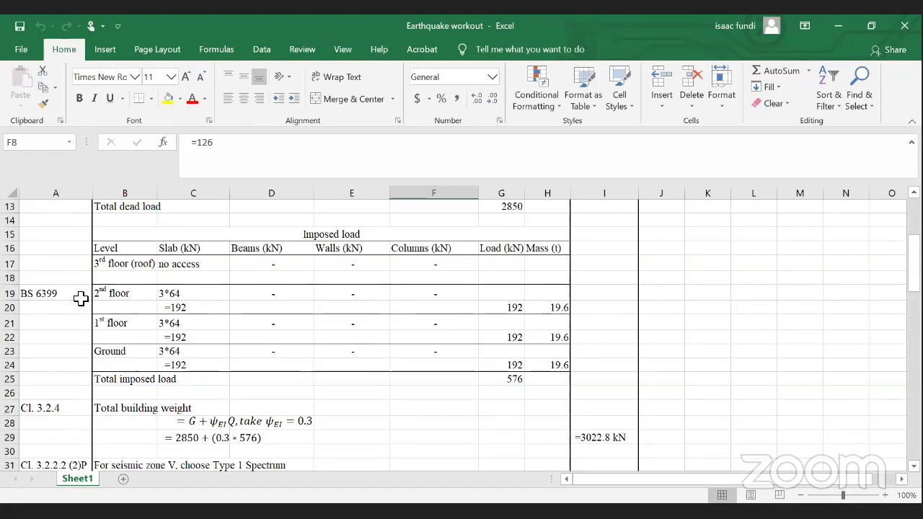
left_click(175, 294)
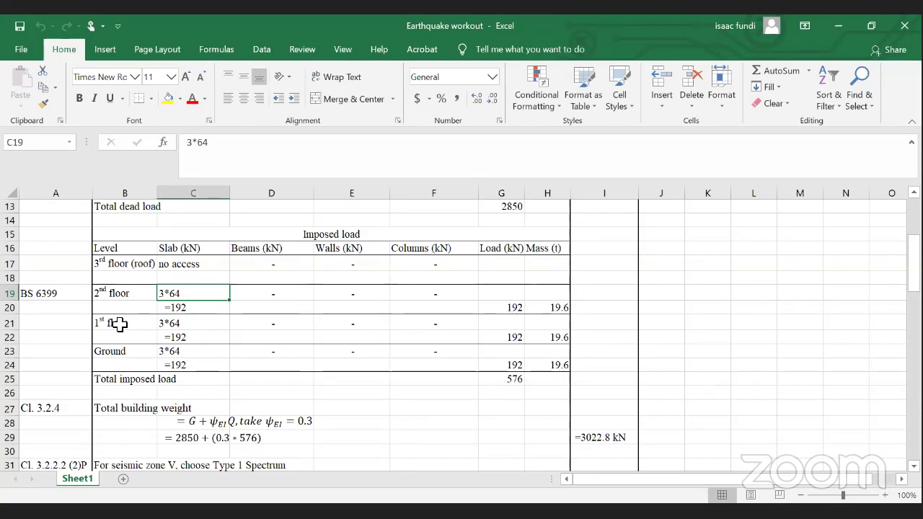
scroll(191, 297, "down", 1)
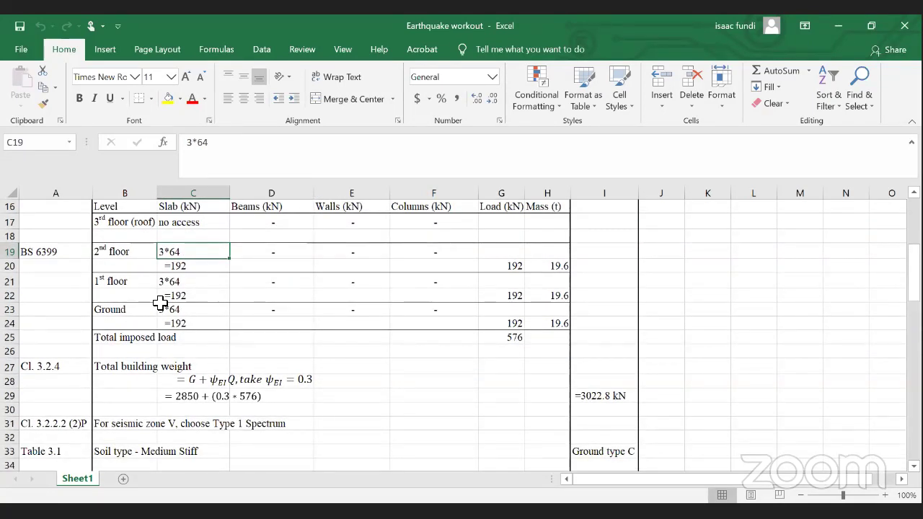
Examine the total building weight calculation that combines the dead and imposed loads under Cl. 3.2.4.
scroll(149, 307, "down", 1)
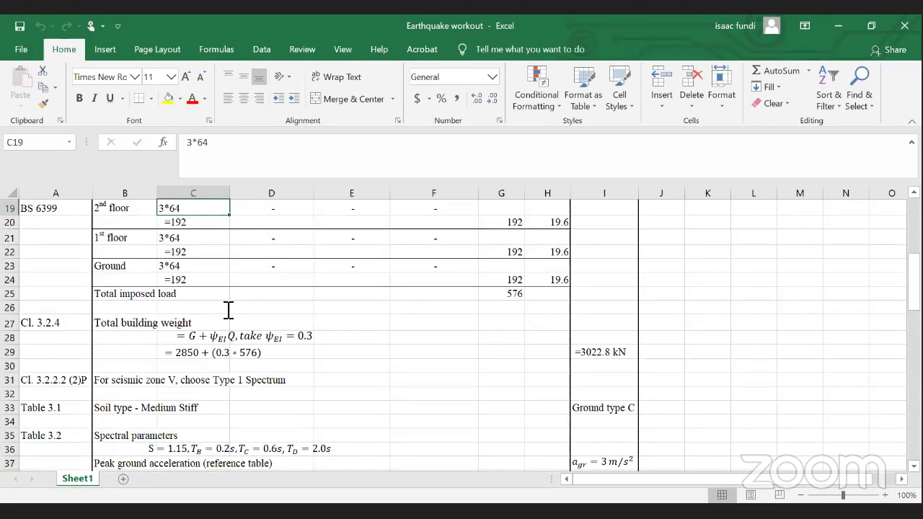
scroll(228, 309, "down", 1)
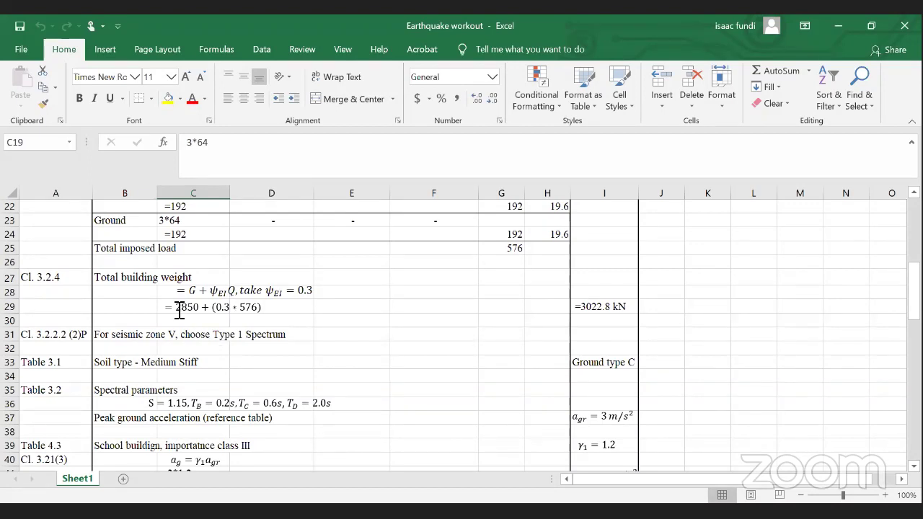
left_click(129, 280)
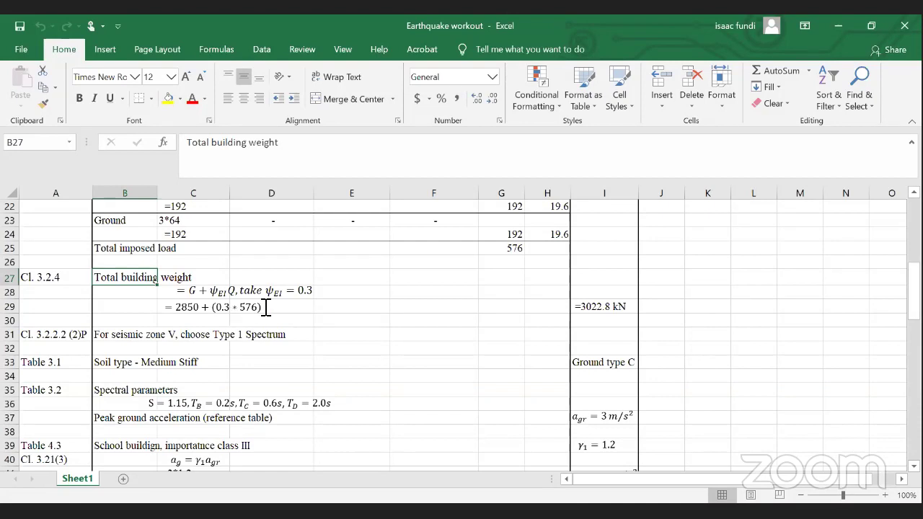
Examine the spectrum type, soil type, spectral parameters and reference peak ground acceleration.
scroll(264, 305, "down", 1)
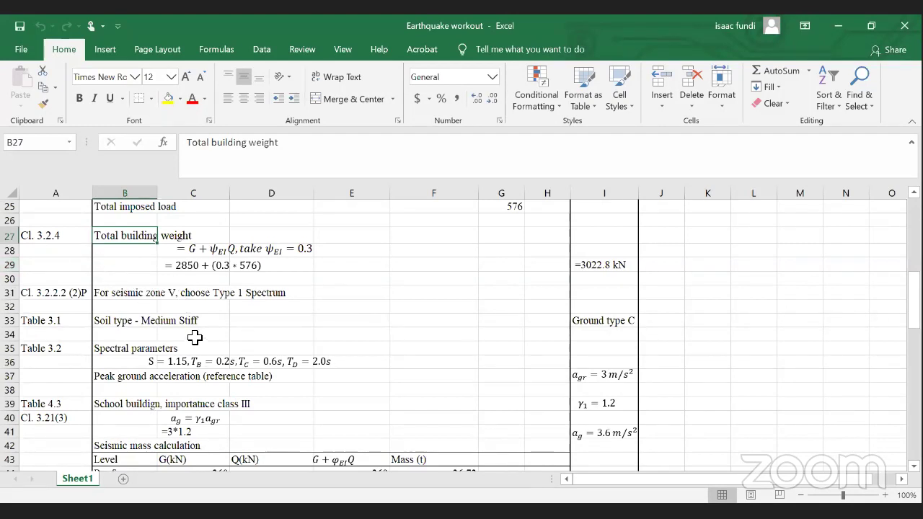
scroll(195, 338, "down", 1)
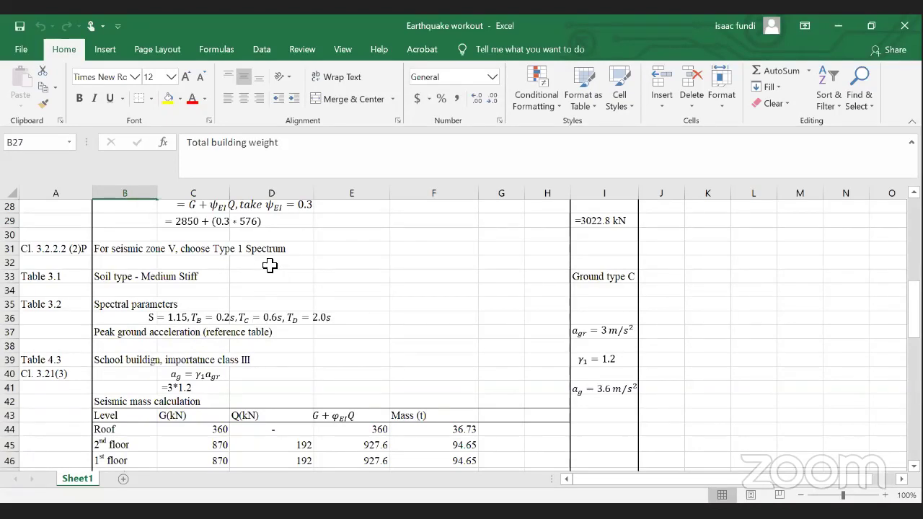
left_click(144, 318)
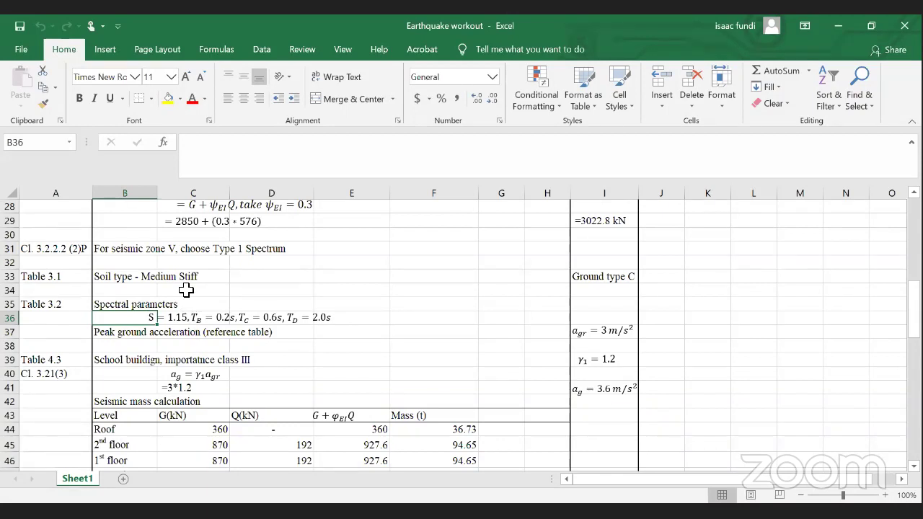
left_click(143, 336)
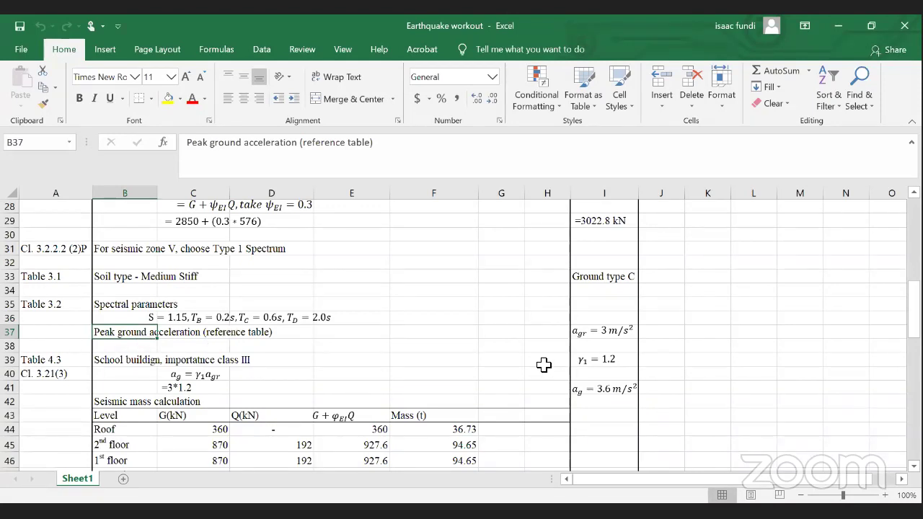
left_click(610, 334)
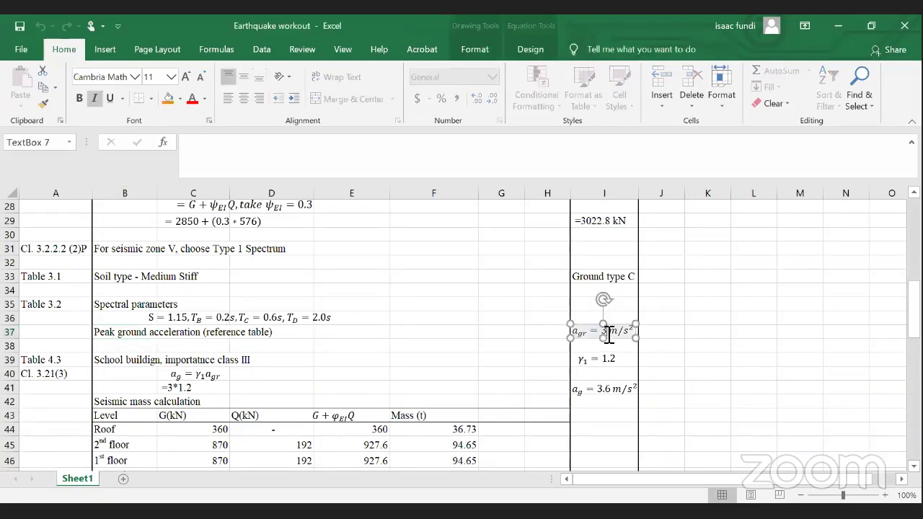
Examine the importance class III factor and the design ground acceleration derived under Table 4.3 and Cl. 3.21(3).
left_click(544, 331)
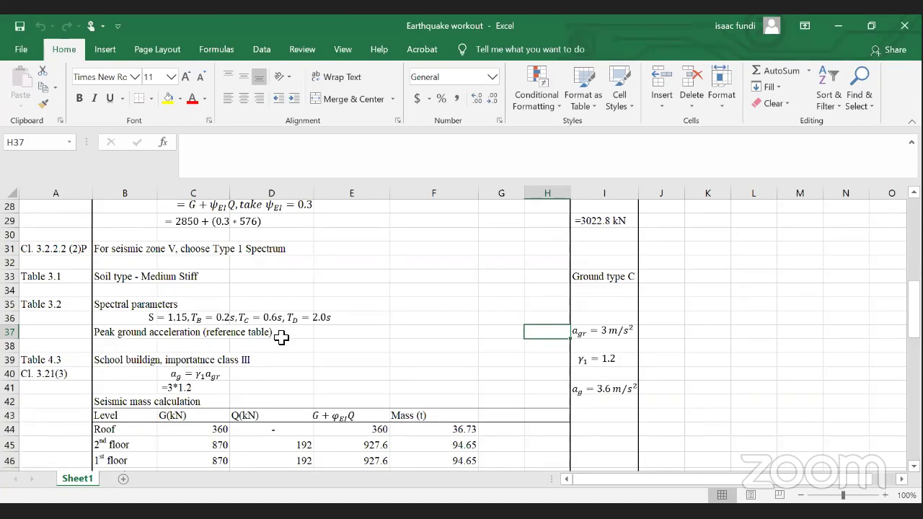
scroll(281, 337, "down", 2)
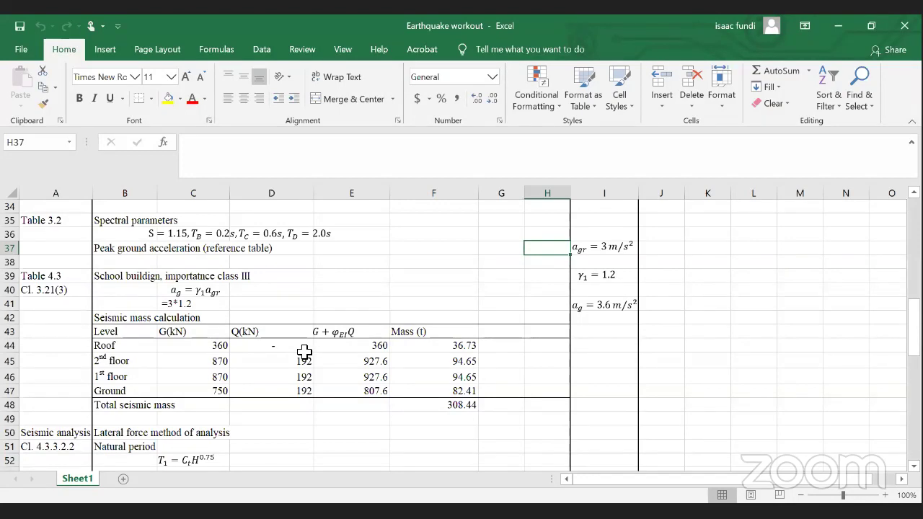
scroll(552, 311, "down", 1)
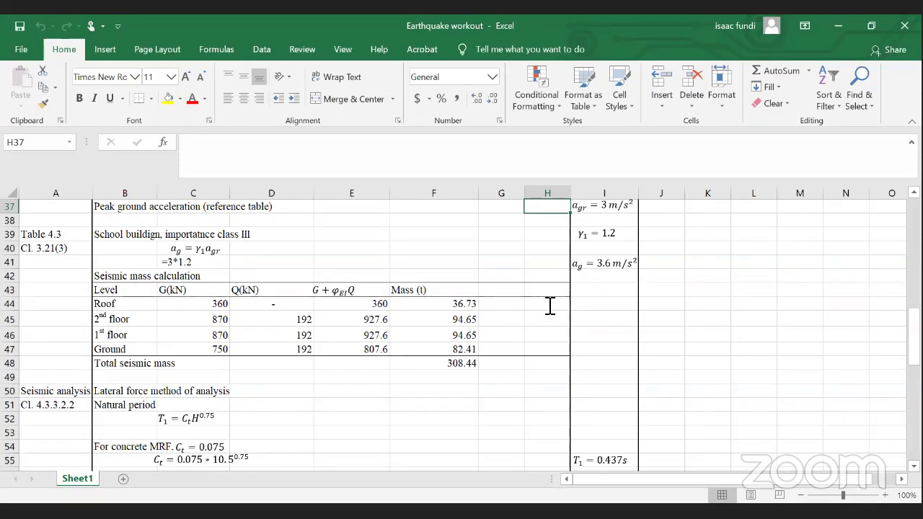
Examine the roof row of the seismic mass table, from dead and imposed load to combined load and mass.
left_click(208, 302)
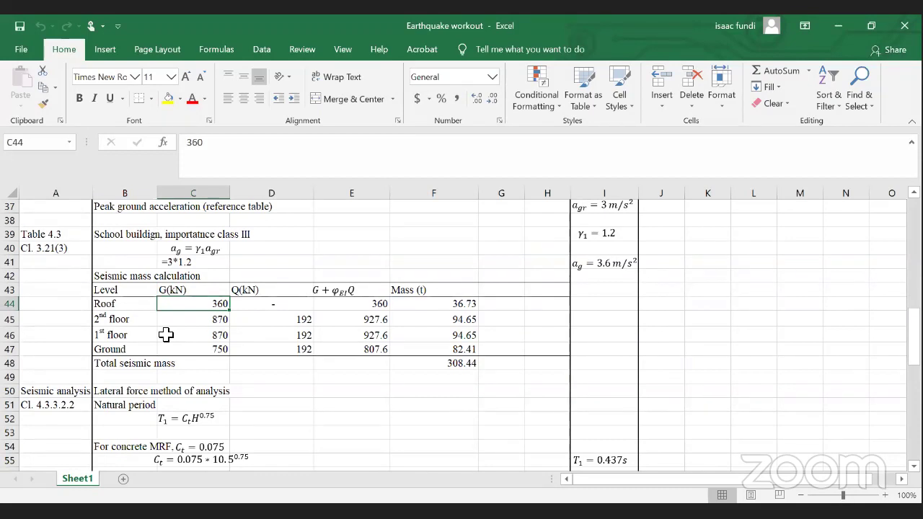
left_click(260, 306)
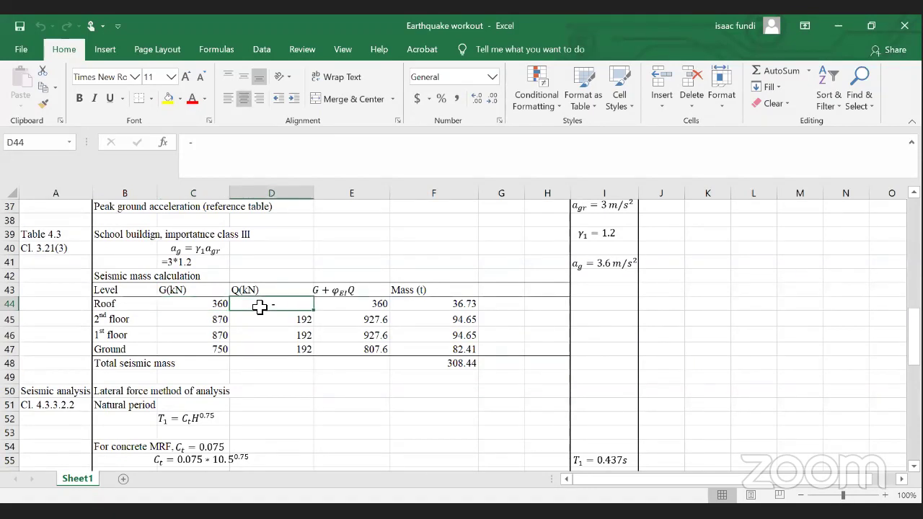
left_click(354, 307)
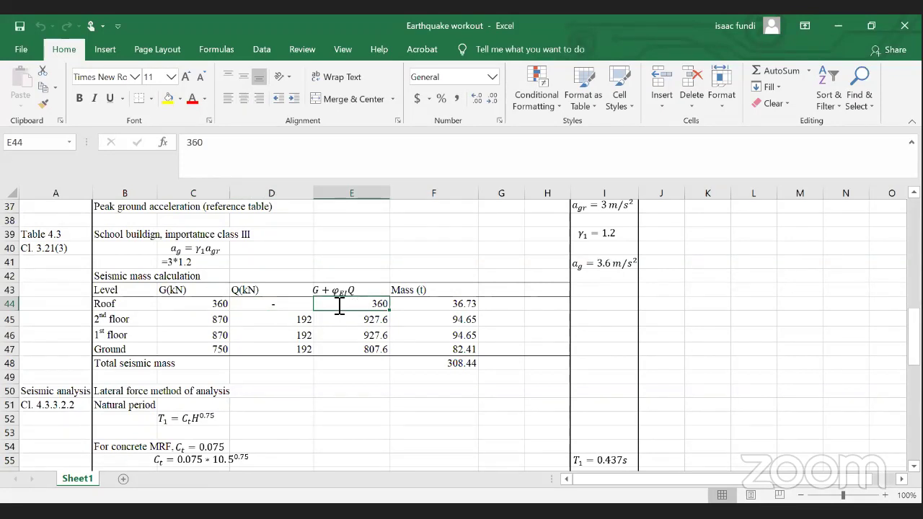
left_click(196, 308)
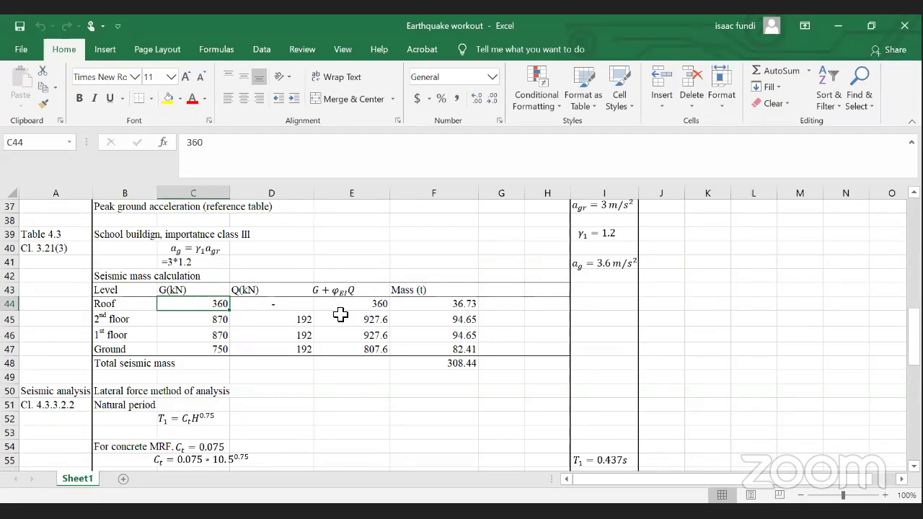
left_click(276, 305)
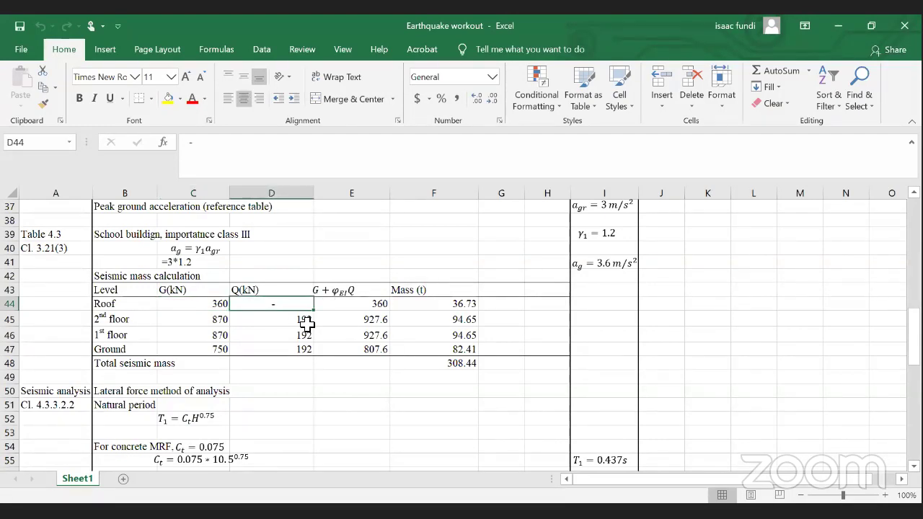
left_click(340, 307)
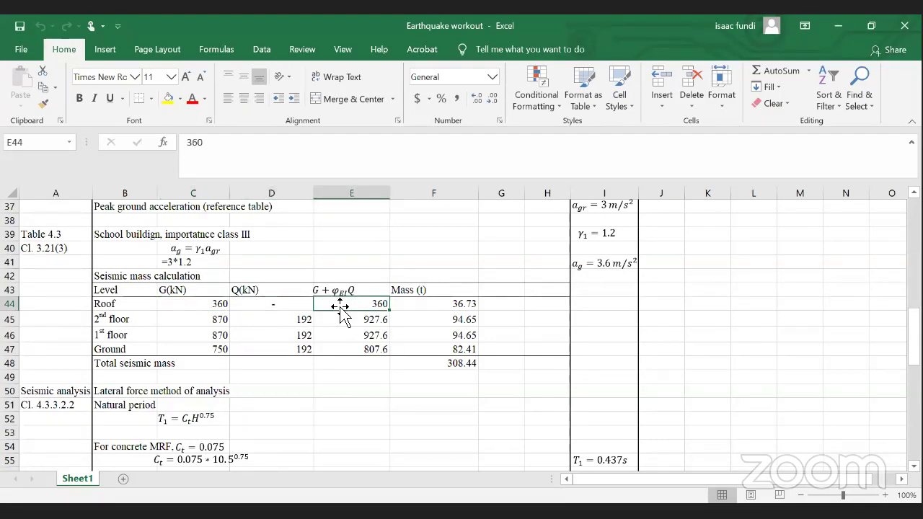
left_click(430, 310)
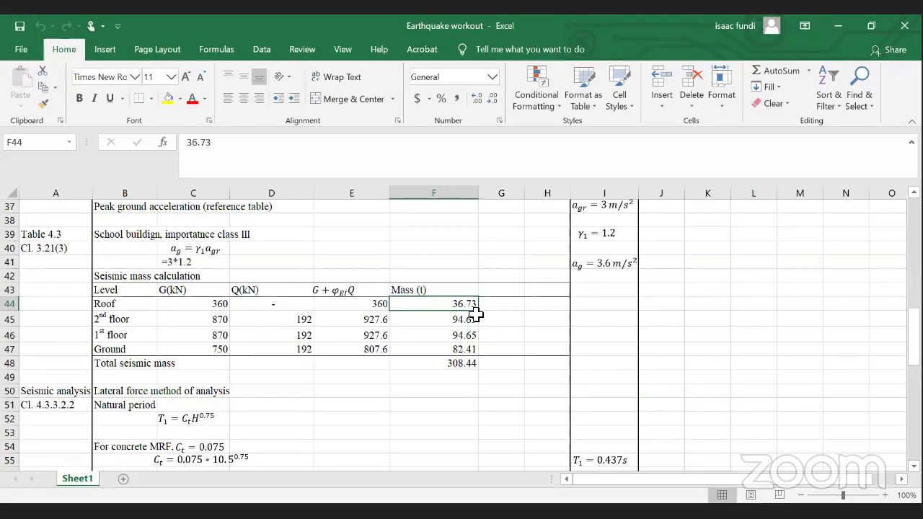
Examine the 2nd floor, 1st floor and ground rows of the seismic mass table.
left_click(198, 325)
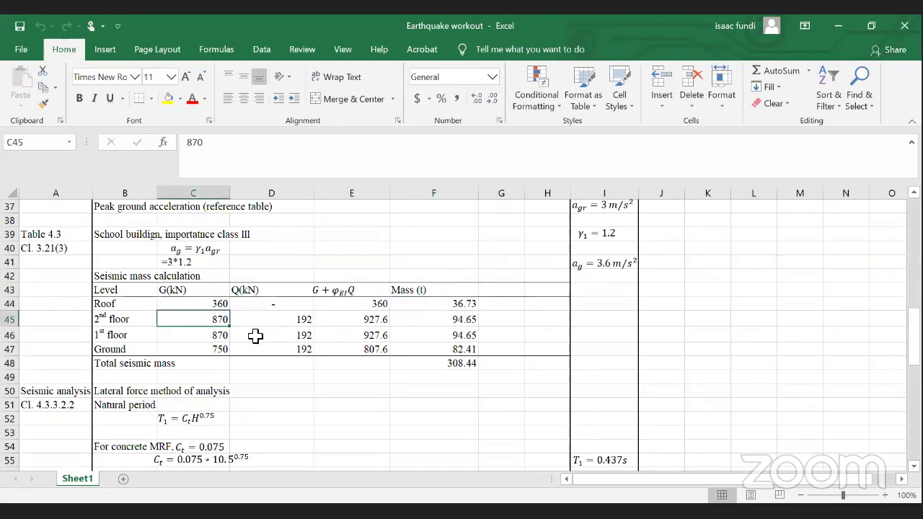
left_click(286, 319)
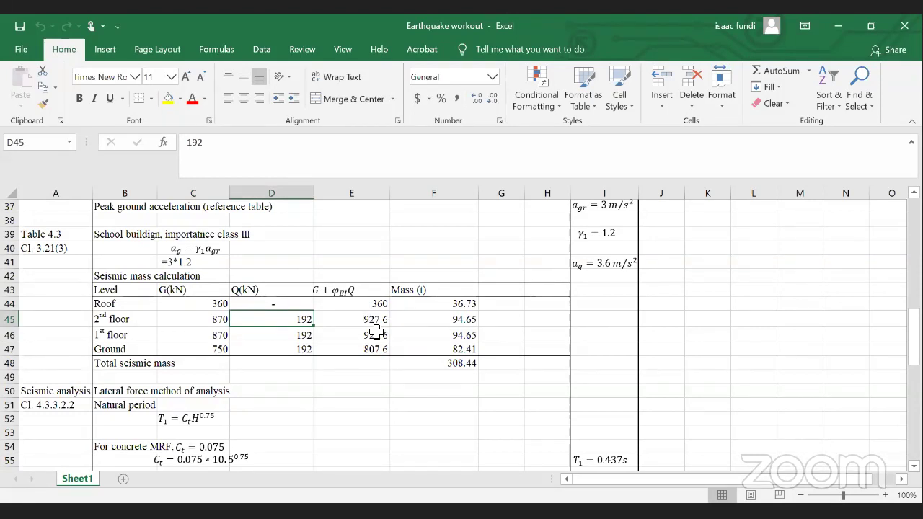
scroll(290, 330, "down", 1)
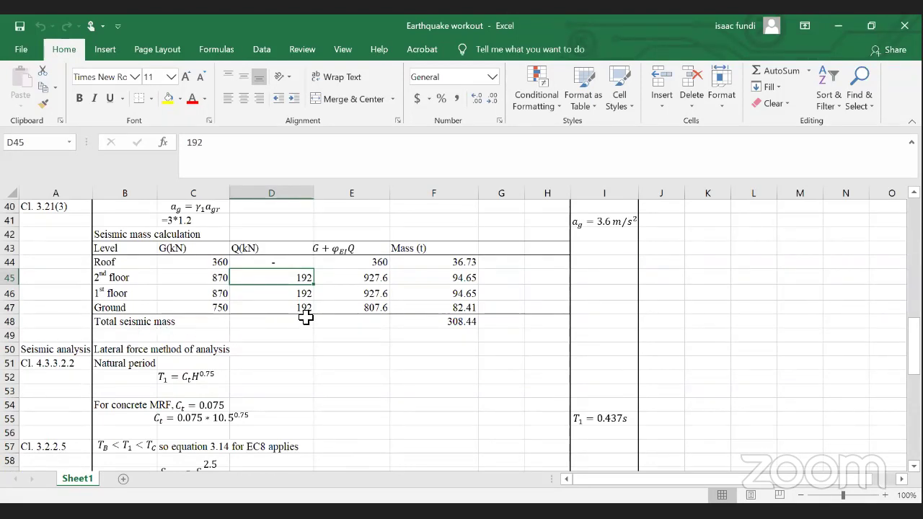
Examine the natural period calculation for a concrete moment-resisting frame under Cl. 4.3.3.2.2.
scroll(299, 318, "down", 1)
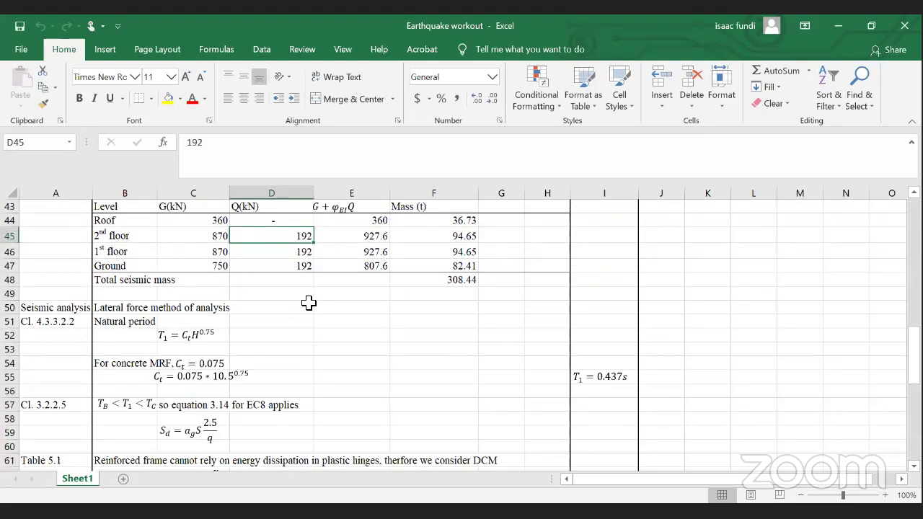
scroll(271, 297, "down", 1)
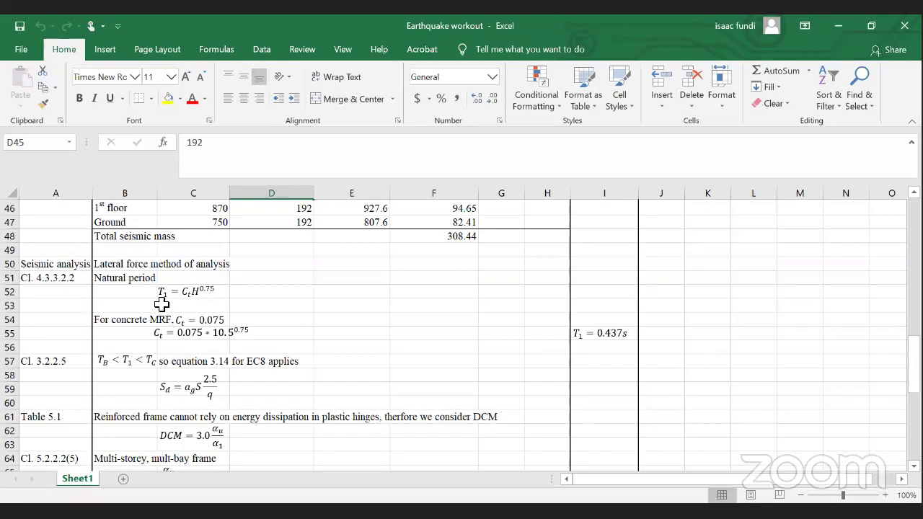
scroll(162, 303, "down", 1)
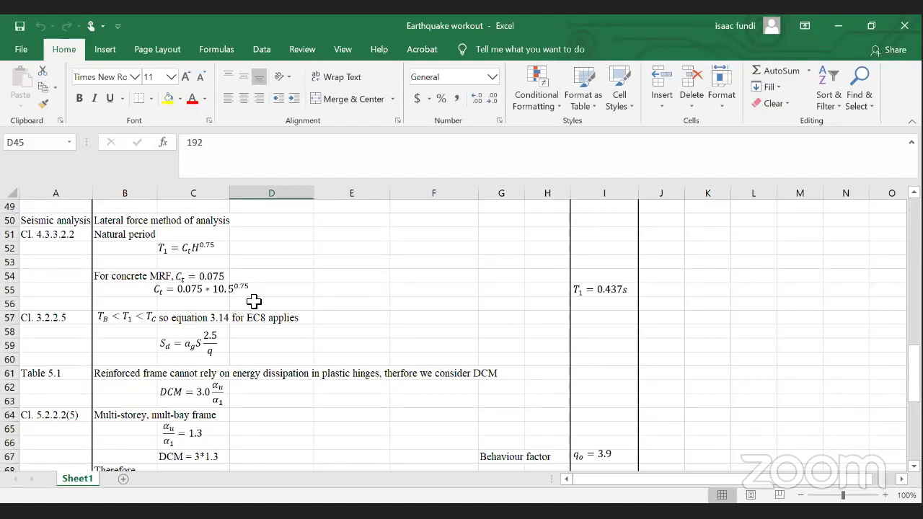
Examine the design spectrum equation, the DCM behaviour factor and the base shear calculation from Equation 4.5.
scroll(262, 291, "down", 1)
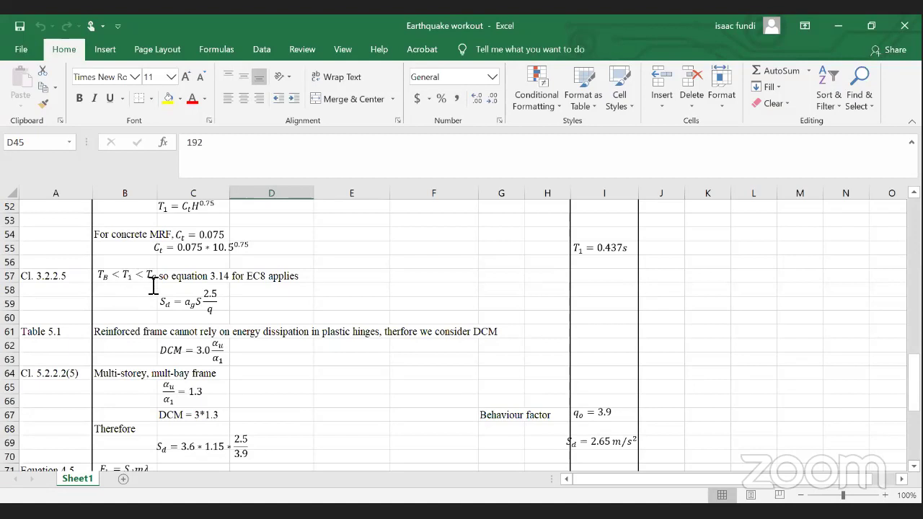
scroll(154, 288, "down", 1)
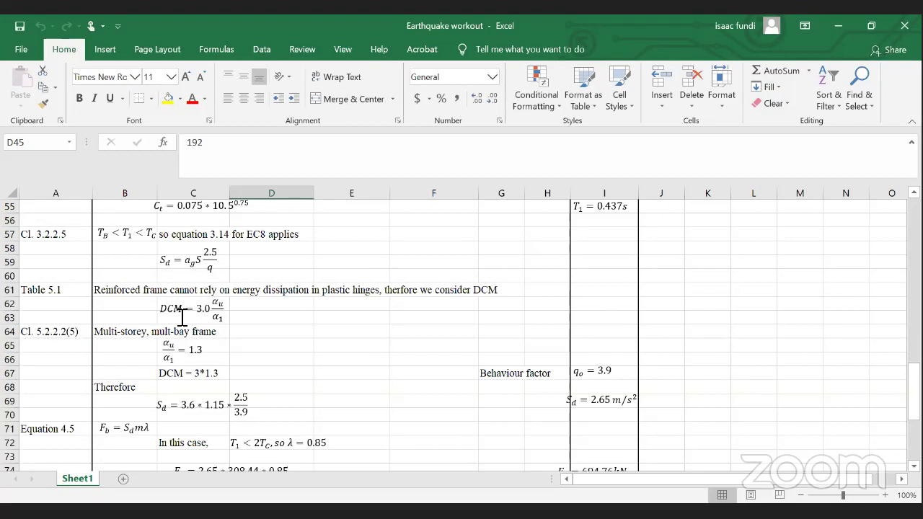
scroll(173, 322, "down", 1)
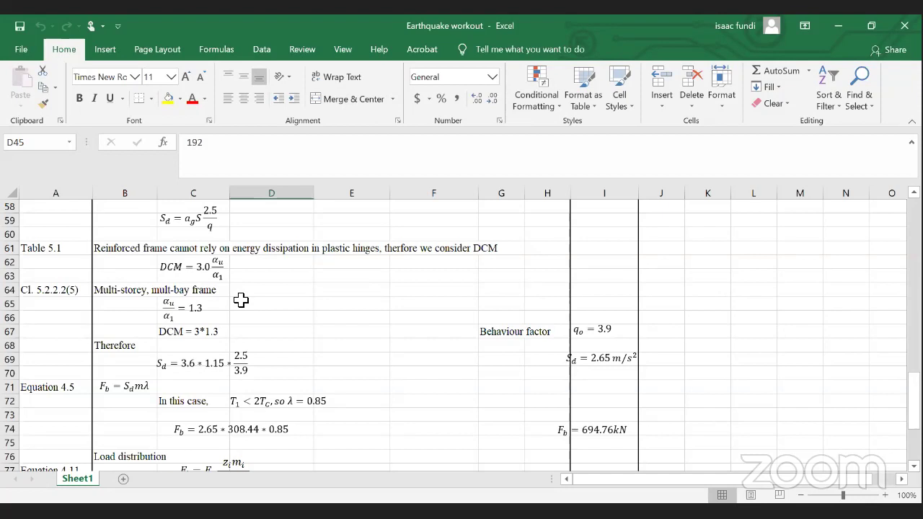
scroll(244, 300, "down", 1)
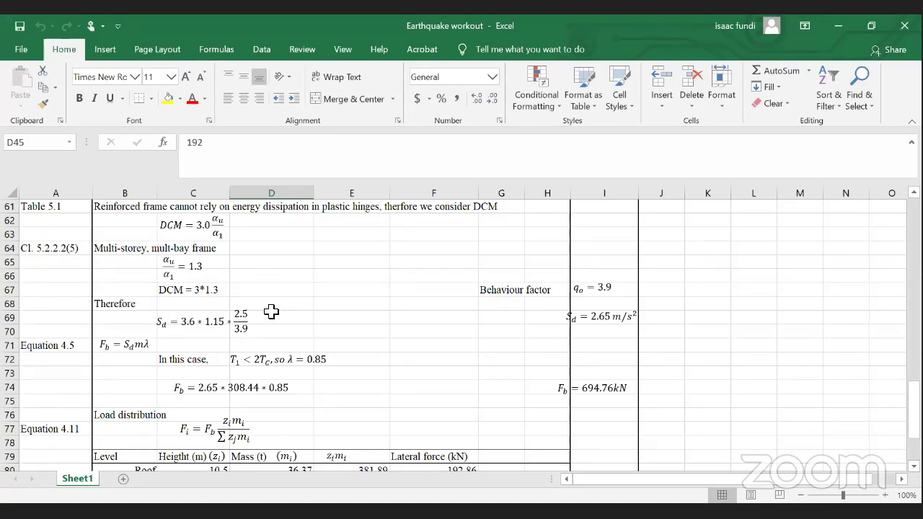
scroll(276, 312, "down", 1)
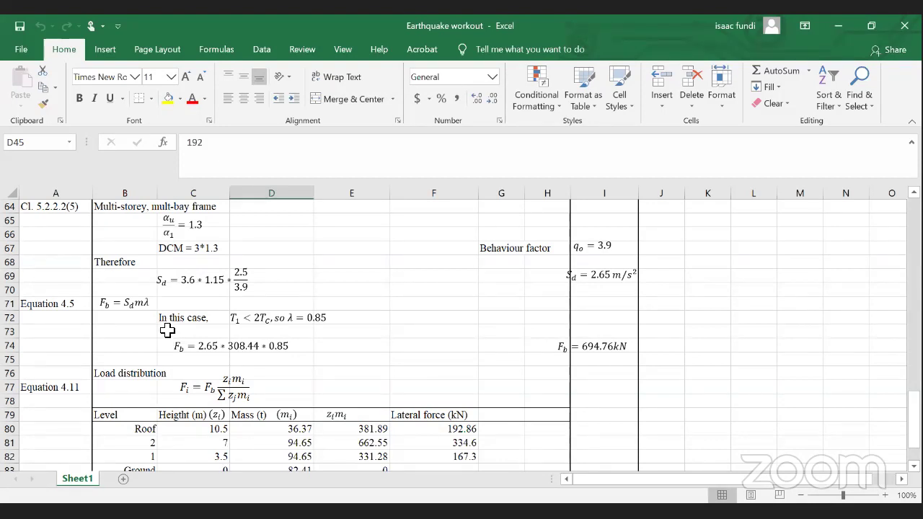
Examine the levels and storey heights in the load distribution table based on Equation 4.11.
scroll(179, 331, "down", 3)
scroll(179, 331, "down", 1)
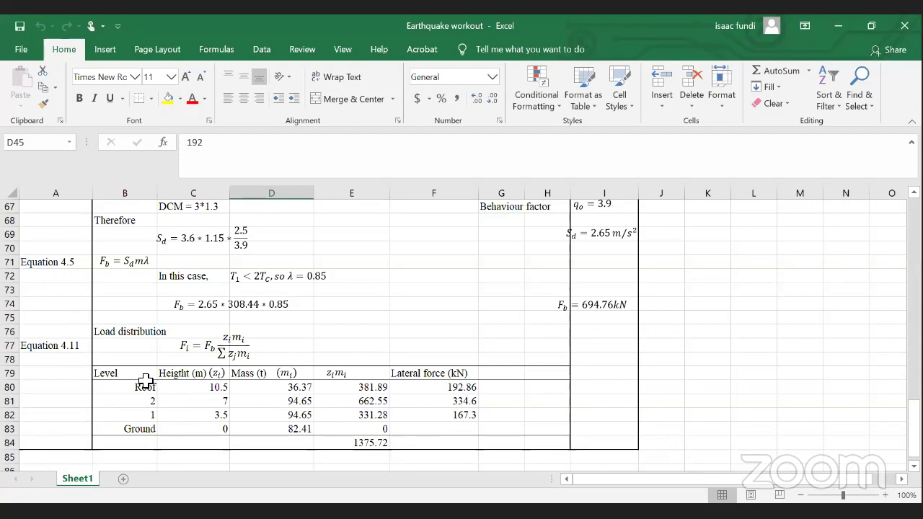
left_click(146, 405)
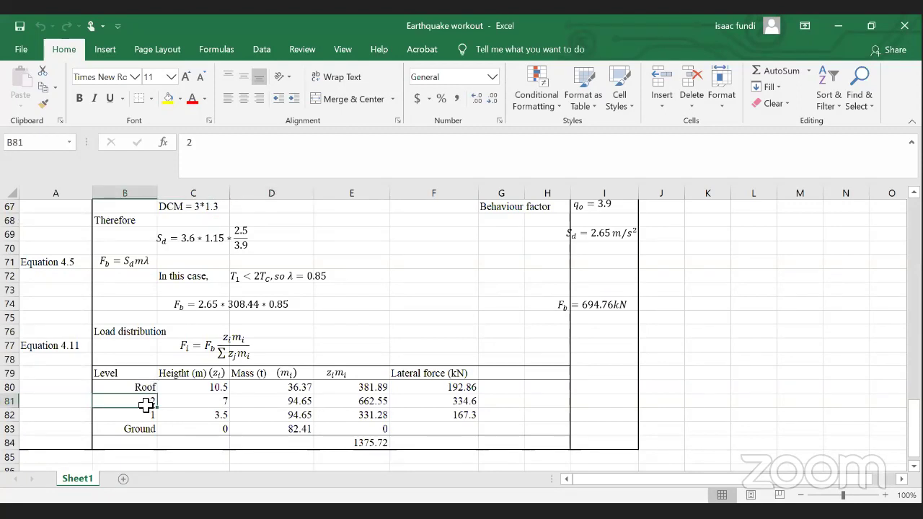
left_click(149, 417)
left_click(153, 430)
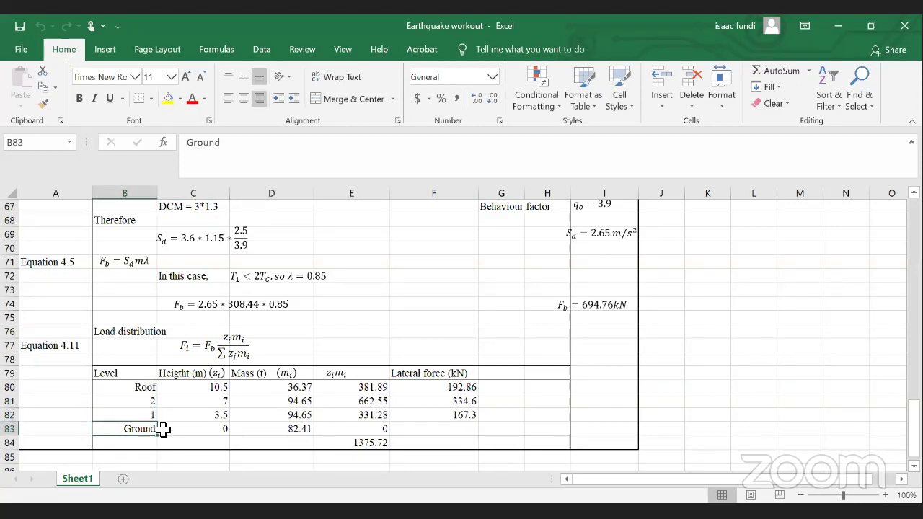
left_click(192, 373)
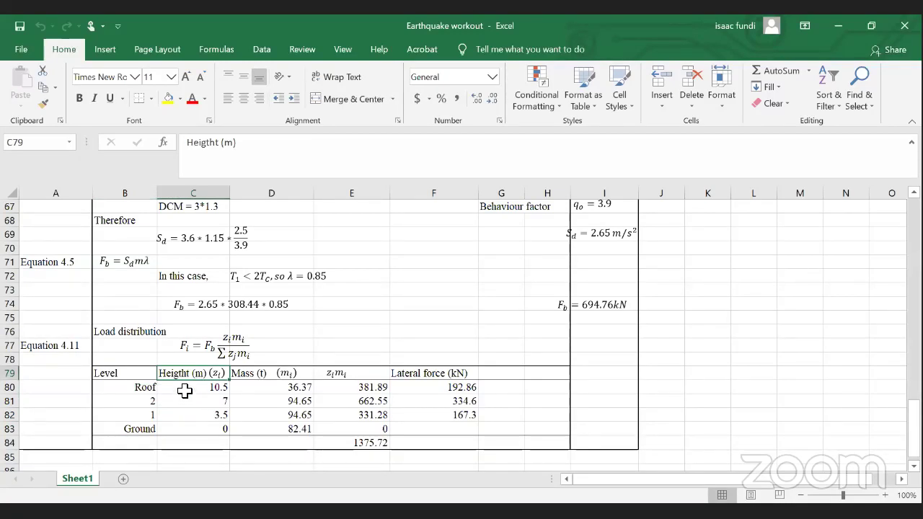
left_click(186, 389)
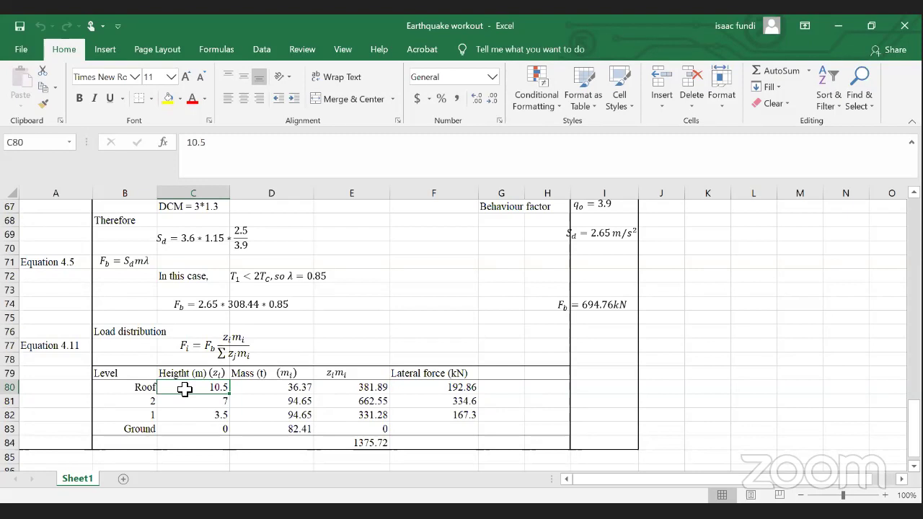
left_click(196, 405)
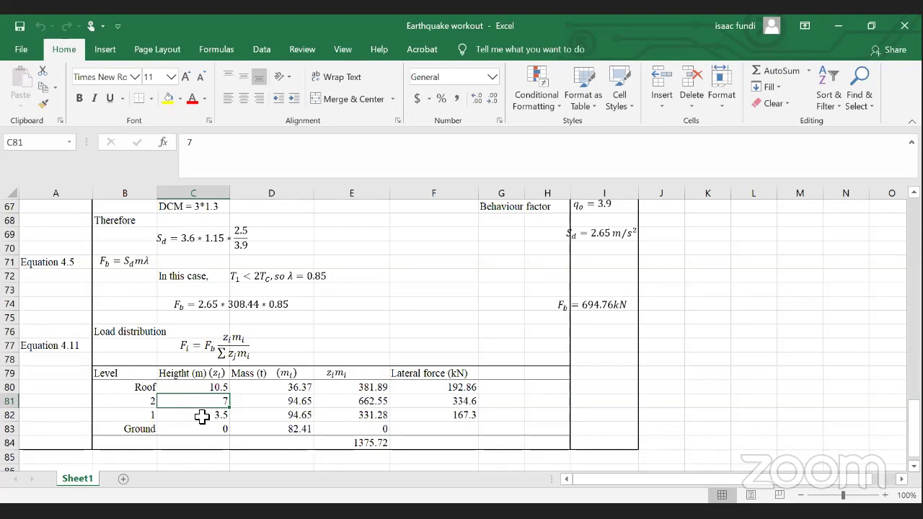
left_click(202, 416)
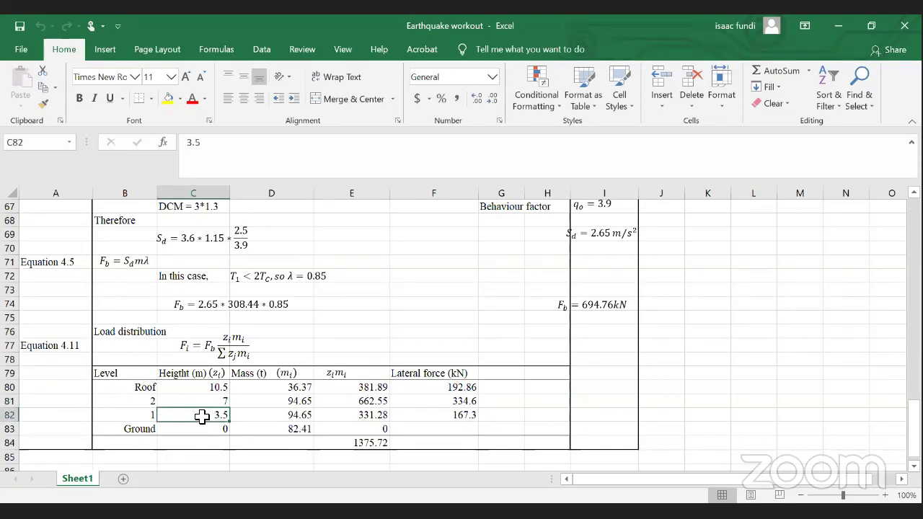
left_click(210, 433)
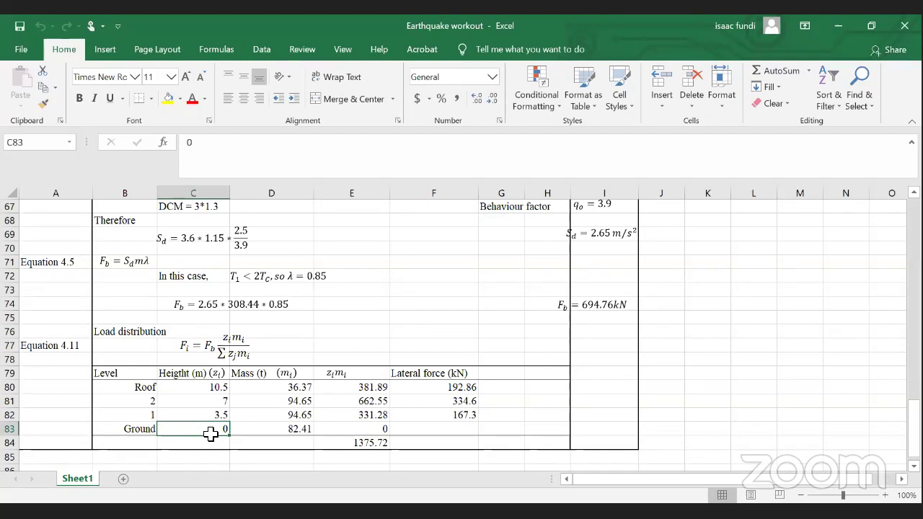
Trace the roof's lateral force from its mass, height-mass product and base shear, and check the sum of all lateral forces.
left_click(274, 389)
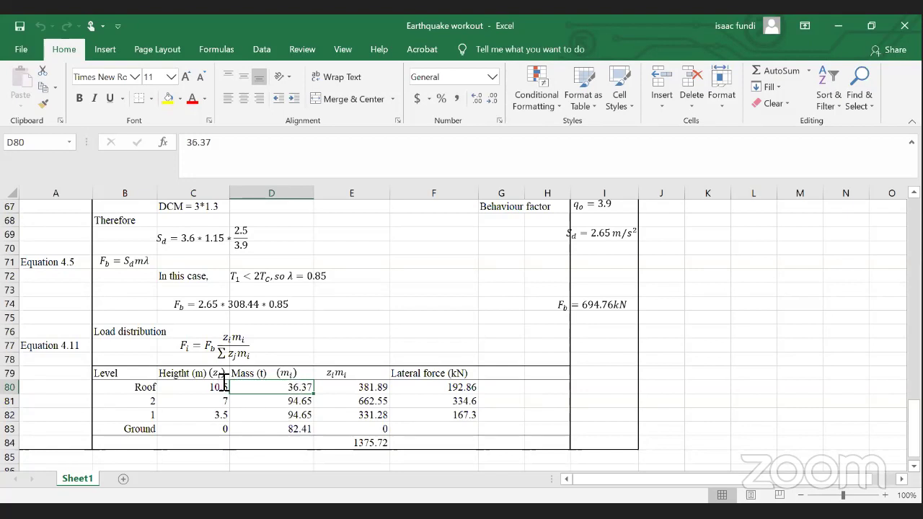
left_click(344, 388)
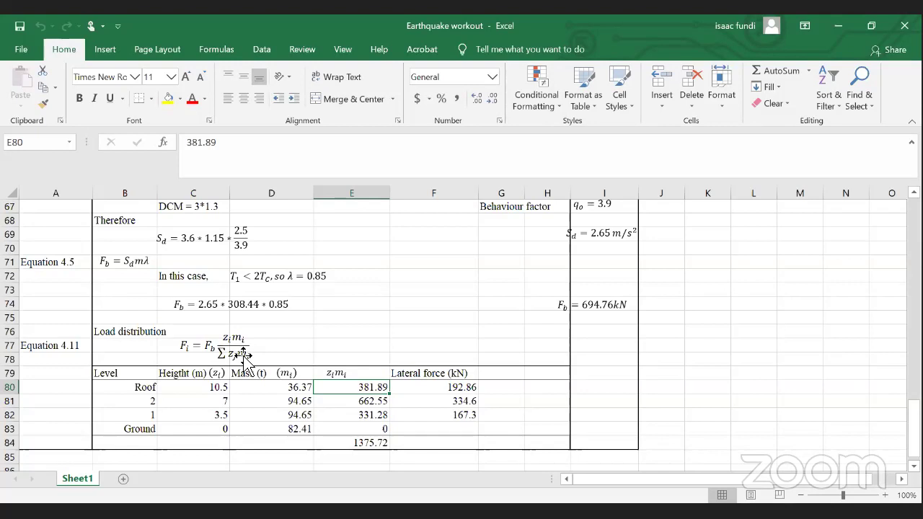
left_click(613, 311)
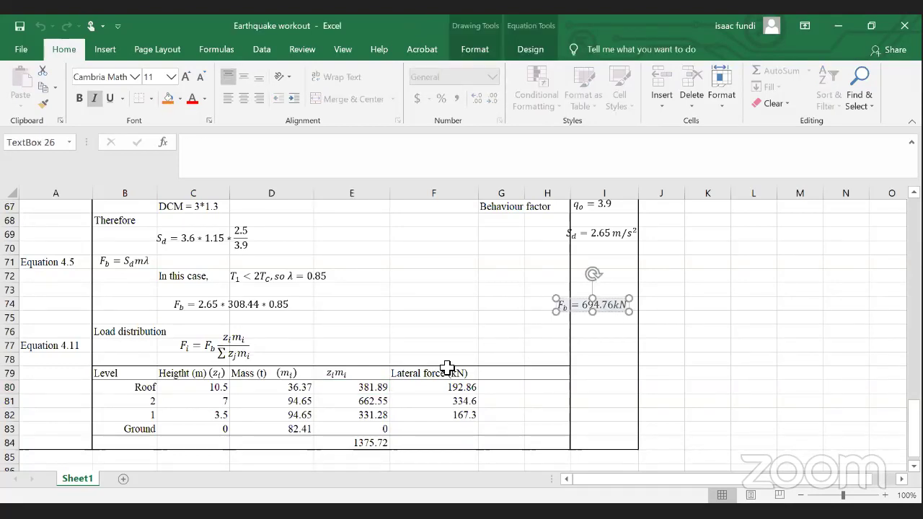
left_click(374, 391)
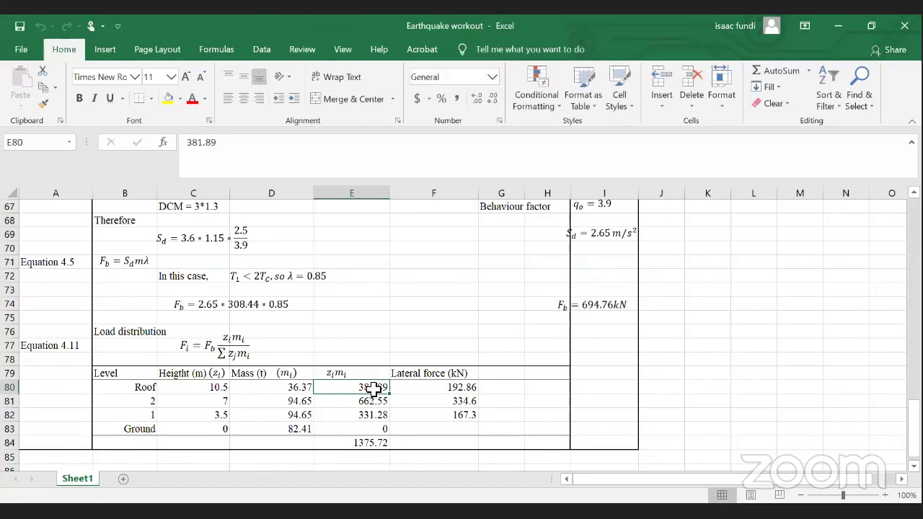
left_click(376, 443)
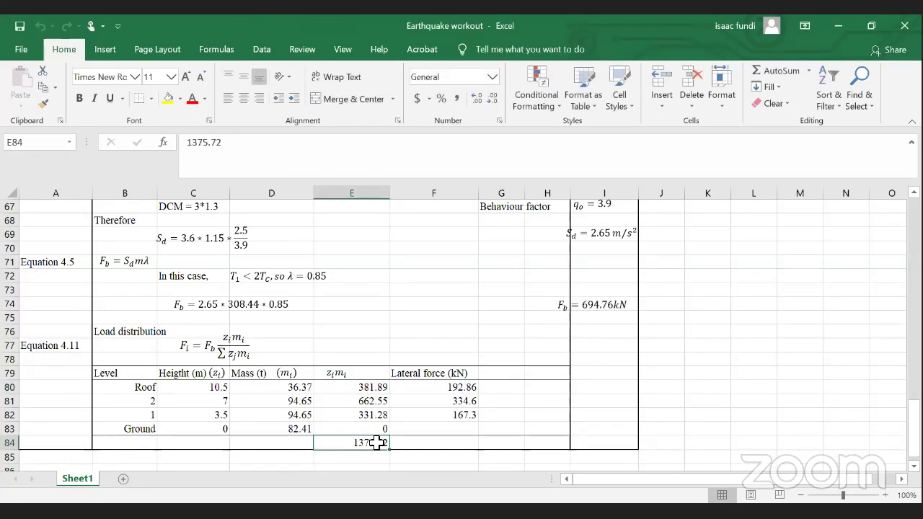
left_click(430, 389)
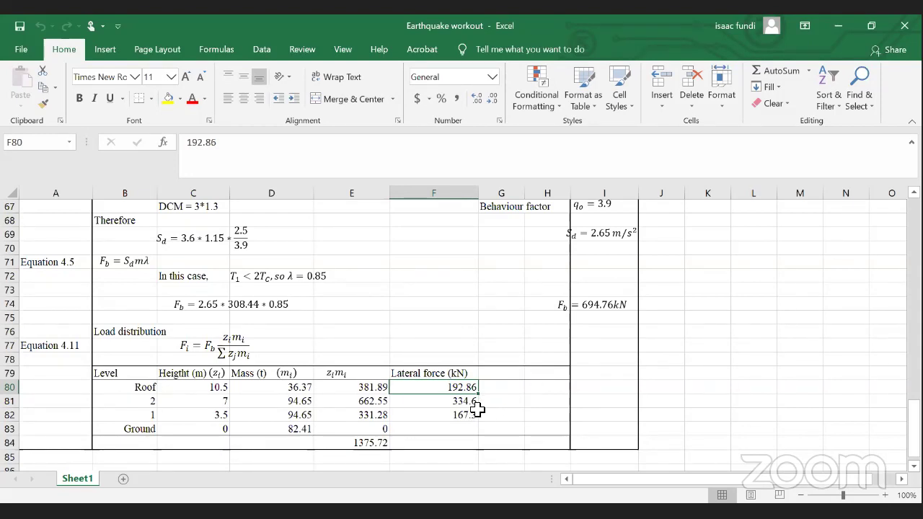
left_click_drag(443, 387, 442, 415)
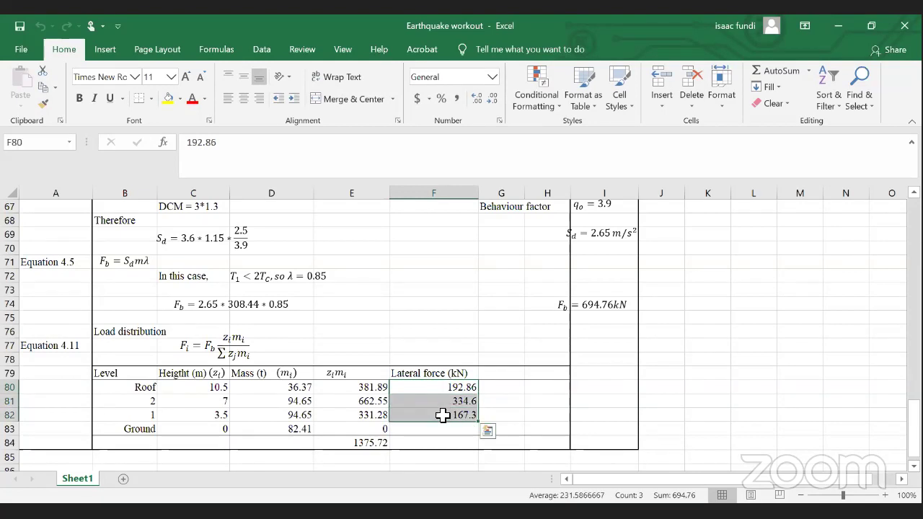
left_click(458, 441)
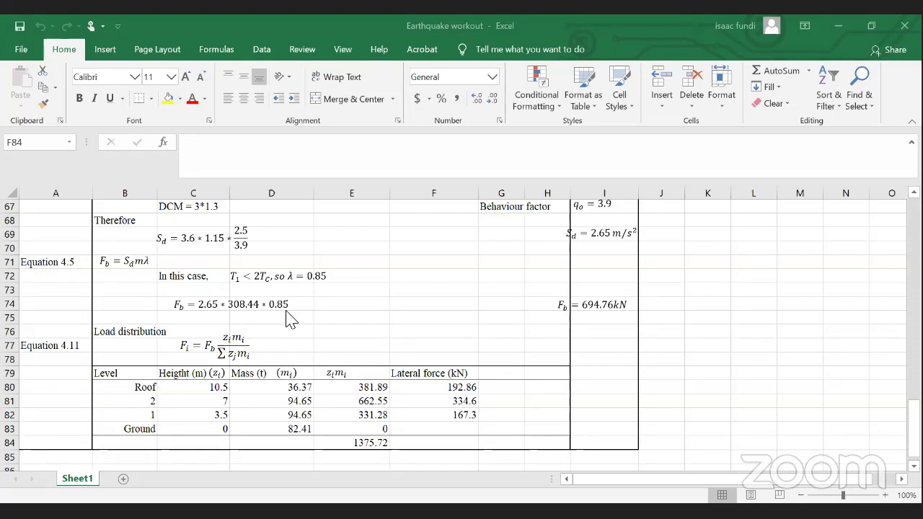
Switch to the BS EN 1998-1 PDF in Foxit Reader and examine the correction factor λ and period expression (4.6).
scroll(289, 320, "up", 5)
scroll(292, 319, "up", 1)
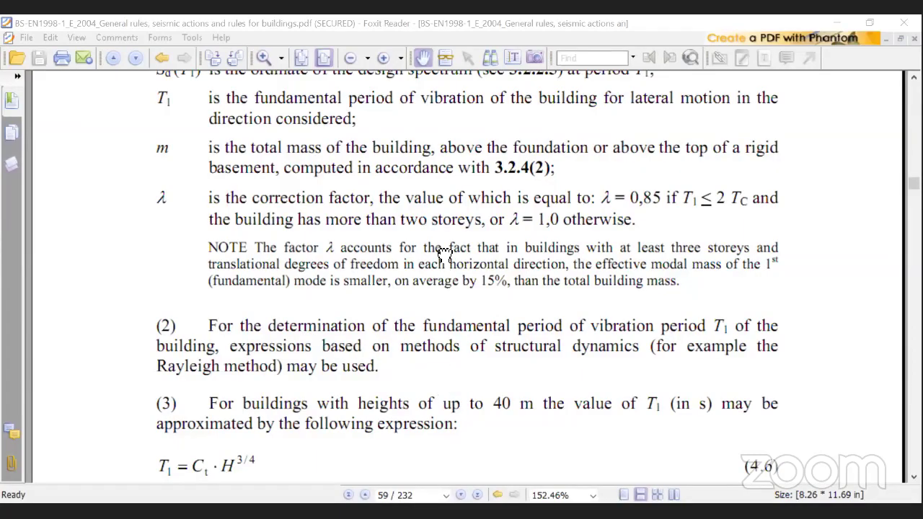
scroll(450, 235, "down", 5)
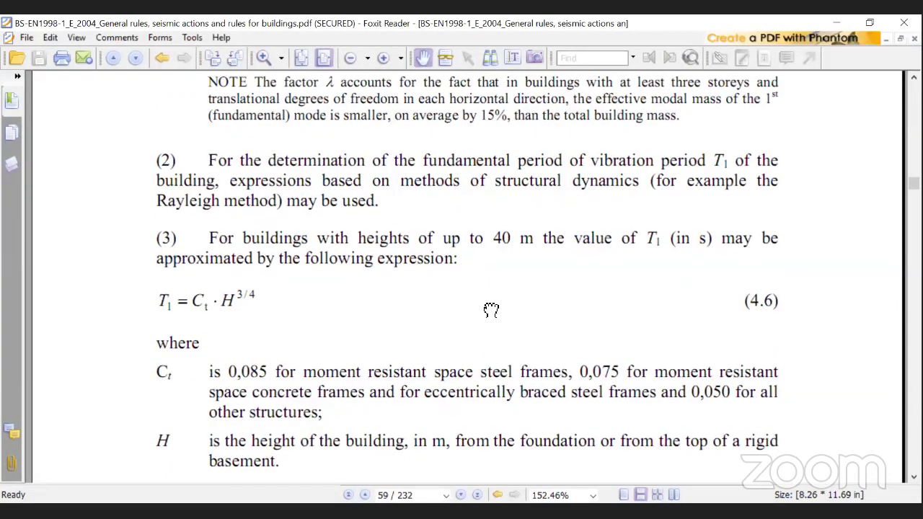
scroll(300, 232, "down", 3)
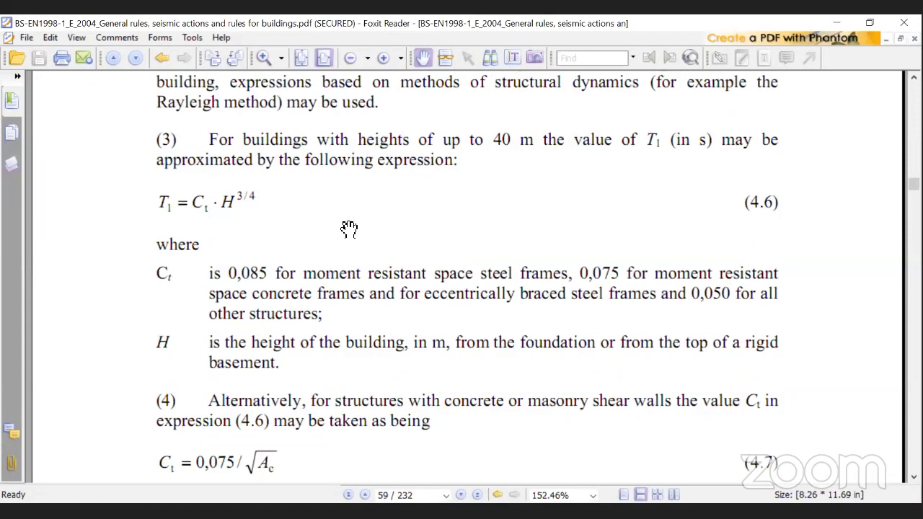